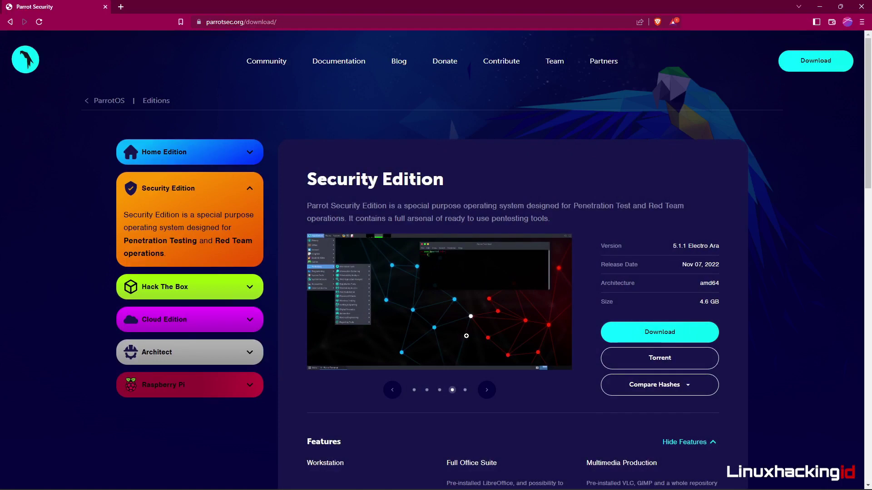
Step: Review the Security Edition's features and requirements on the Parrot download page
scroll(466, 336, down, 6)
drag(442, 191, 644, 197)
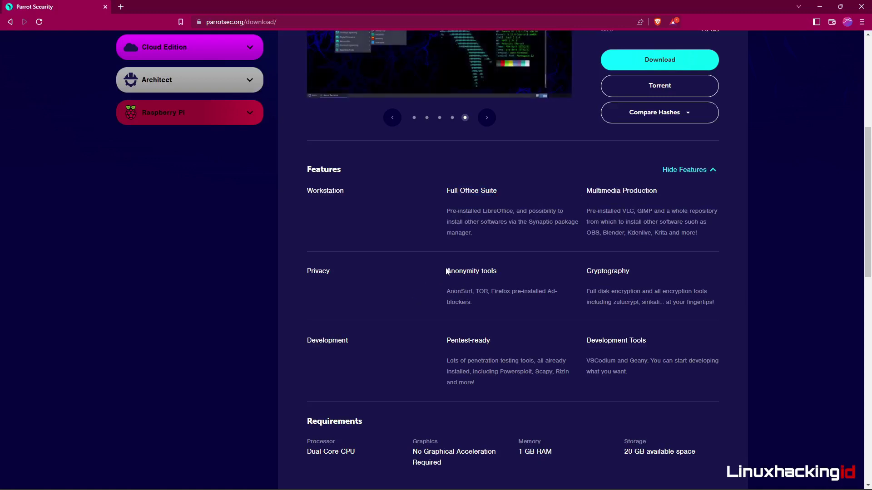
scroll(469, 232, up, 6)
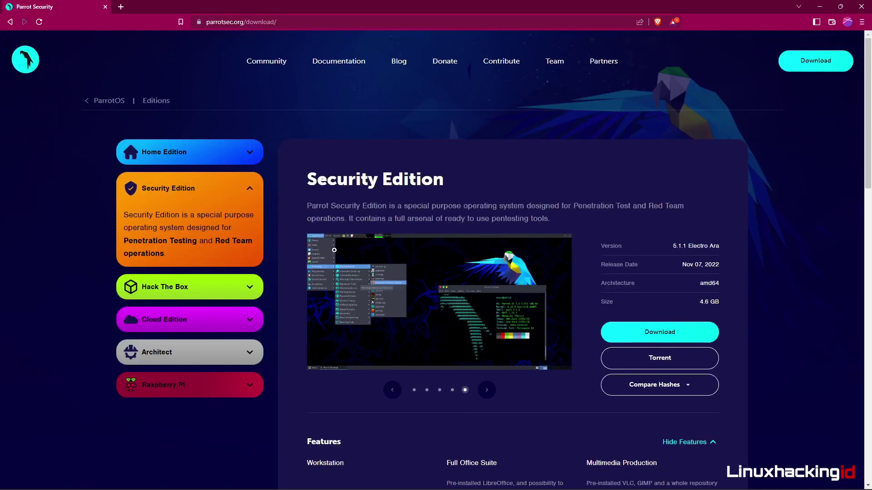
Step: Open the Hack The Box edition's details and look through its features
click(230, 286)
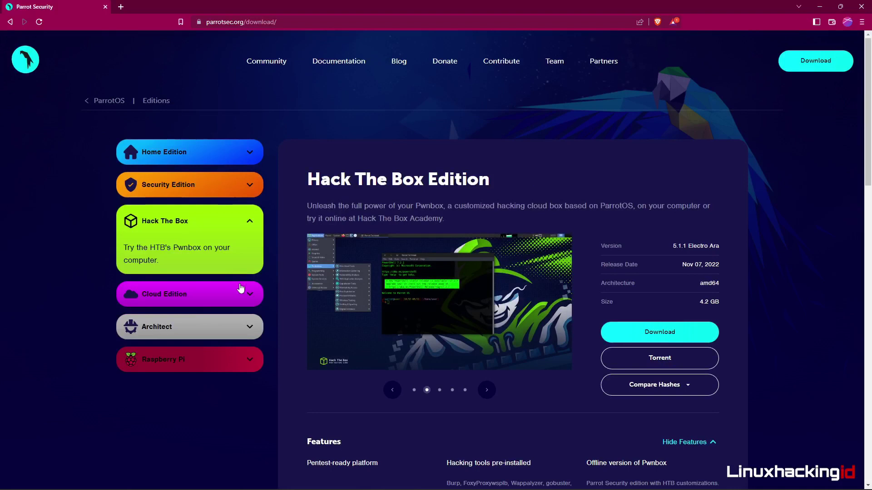
scroll(240, 288, down, 6)
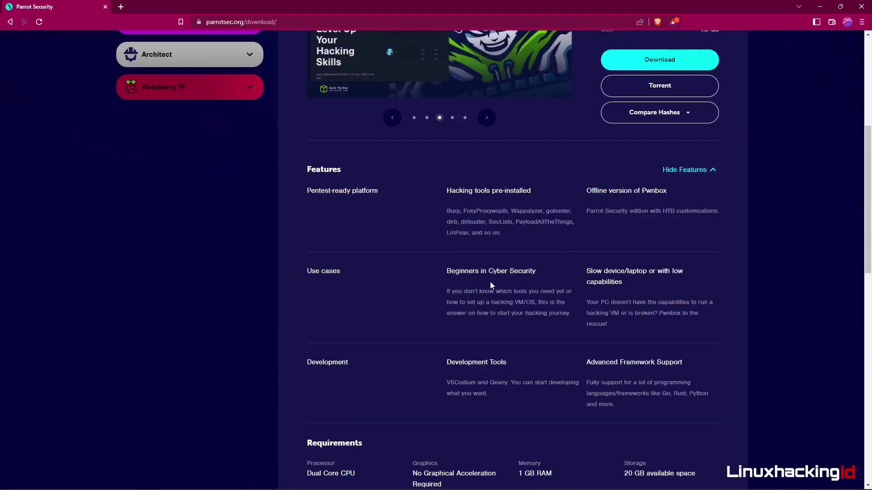
scroll(488, 282, up, 6)
Step: Return to the Security Edition and look over its features again for comparison
click(193, 195)
scroll(340, 298, down, 6)
mouse_move(446, 190)
mouse_down()
mouse_move(505, 189)
mouse_move(446, 195)
mouse_up()
scroll(269, 185, up, 6)
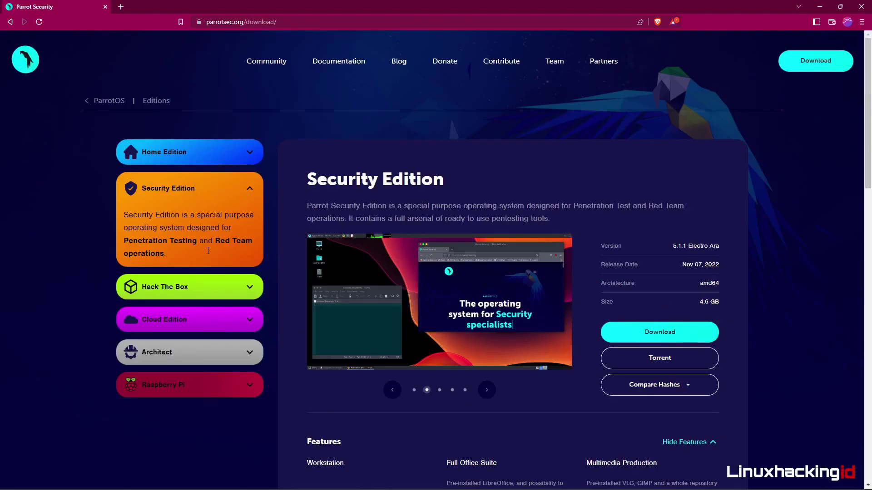
Step: Reopen the Hack The Box edition and examine its full feature list and system requirements
click(190, 291)
scroll(340, 259, down, 6)
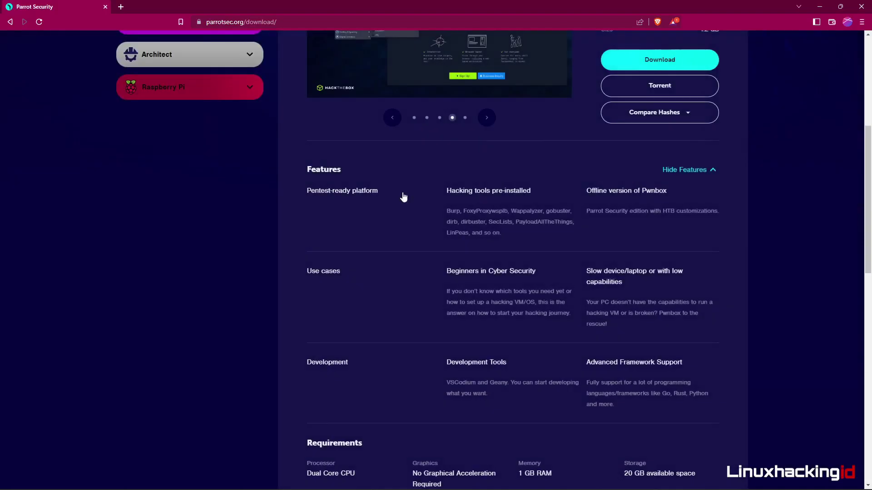
scroll(448, 191, down, 6)
scroll(449, 191, up, 6)
scroll(449, 192, up, 6)
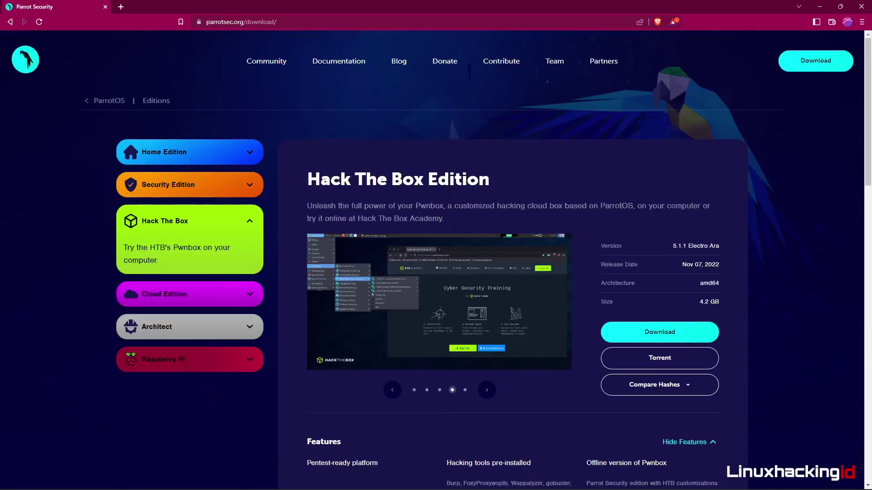
scroll(296, 232, down, 10)
scroll(296, 232, up, 3)
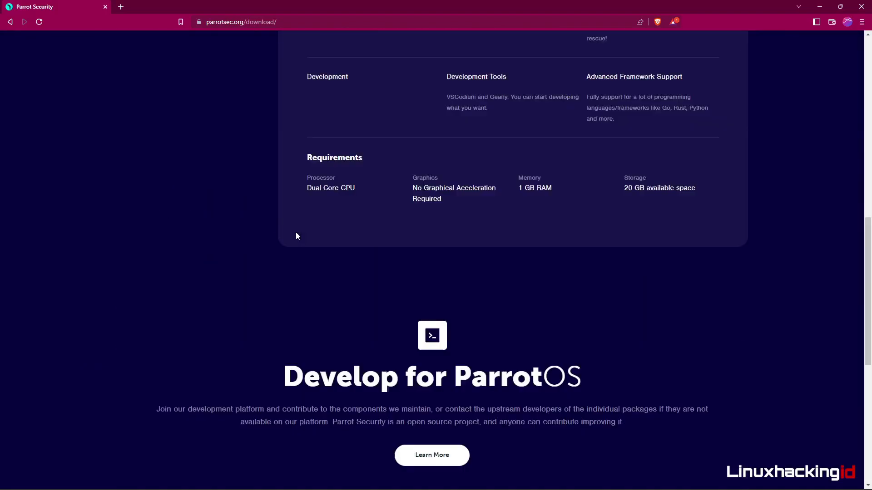
scroll(296, 236, up, 10)
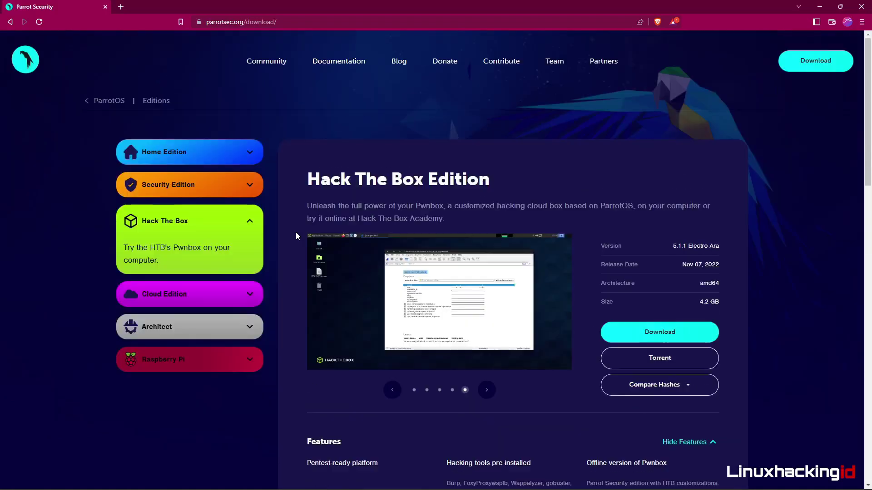
scroll(422, 286, down, 6)
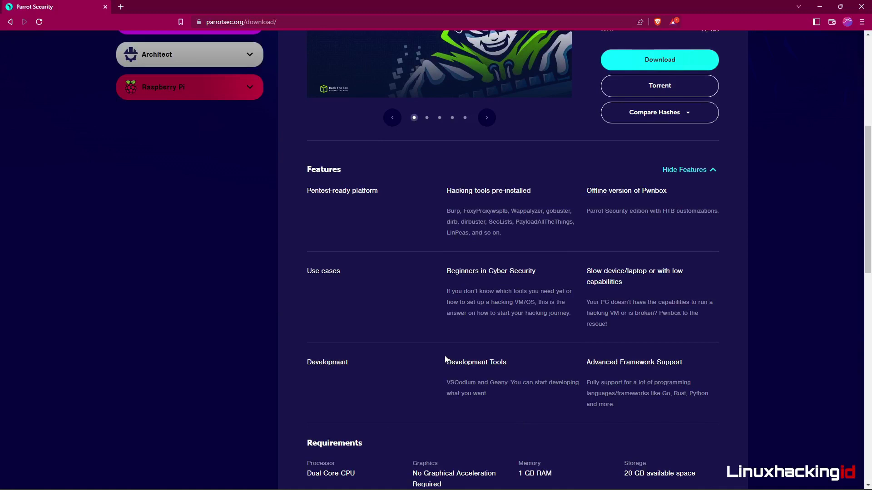
scroll(304, 272, up, 6)
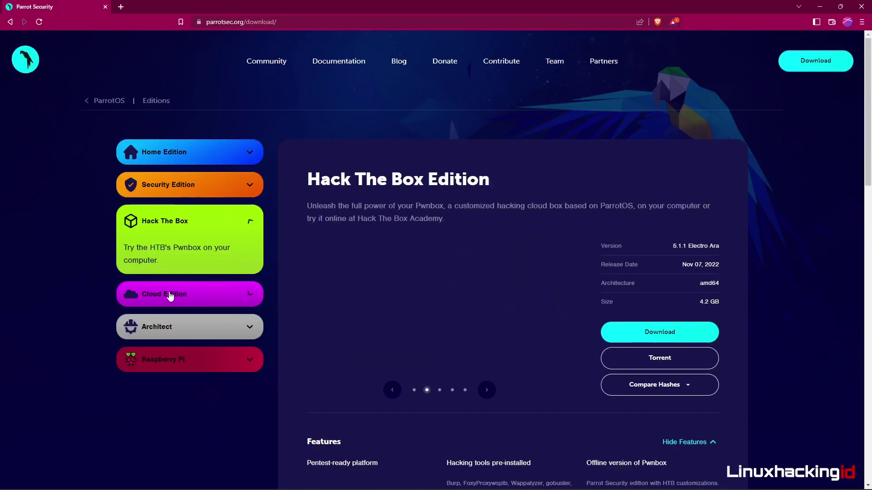
Step: Open the Cloud Edition and read the Architect Edition and Docker images descriptions
click(171, 296)
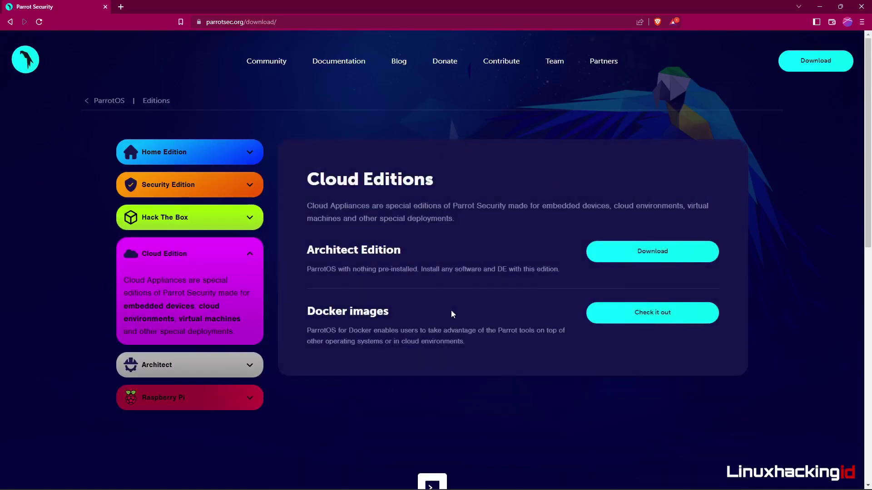
drag(352, 318, 402, 307)
click(340, 279)
drag(314, 262, 421, 265)
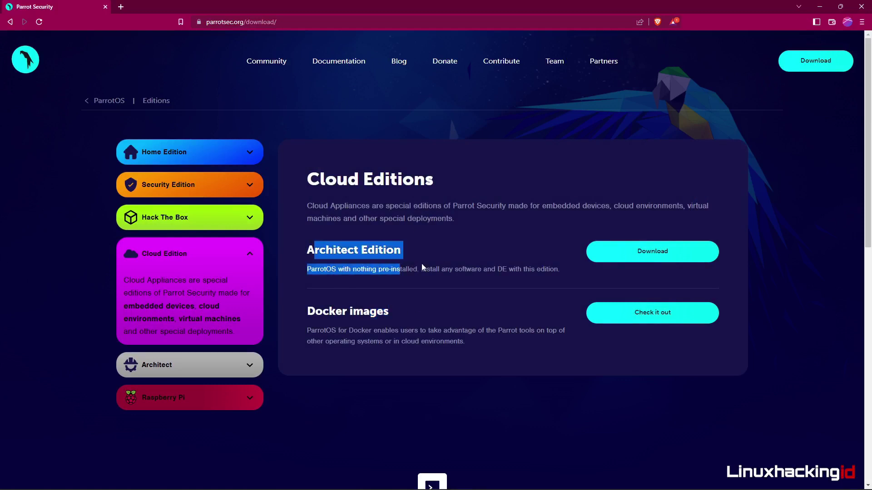
click(466, 258)
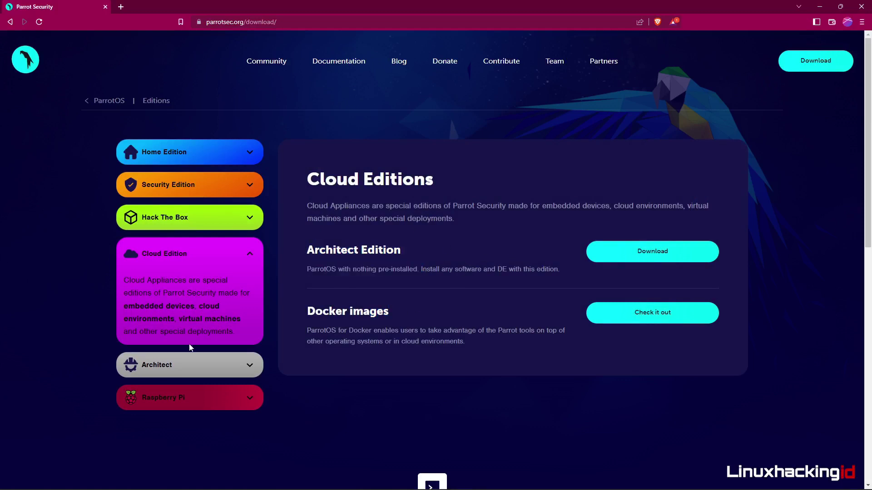
Step: View the Architect edition's features and requirements, and open the Raspberry Pi edition's page
click(193, 364)
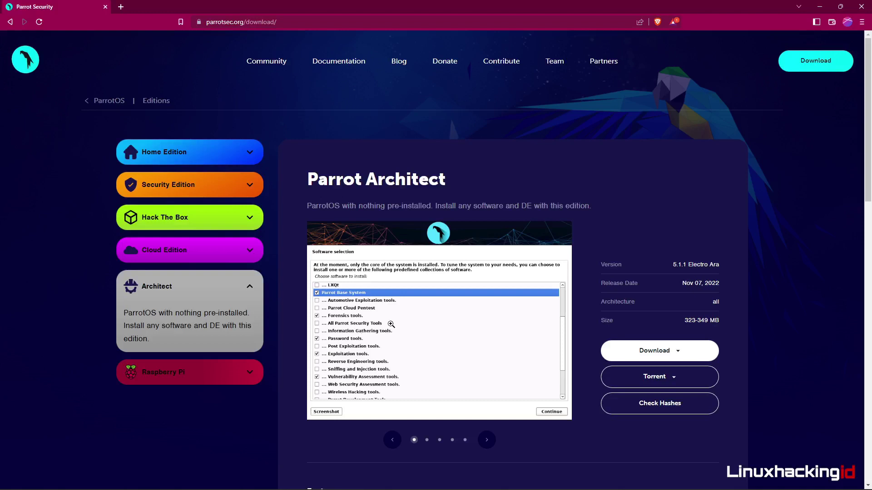
scroll(390, 324, down, 6)
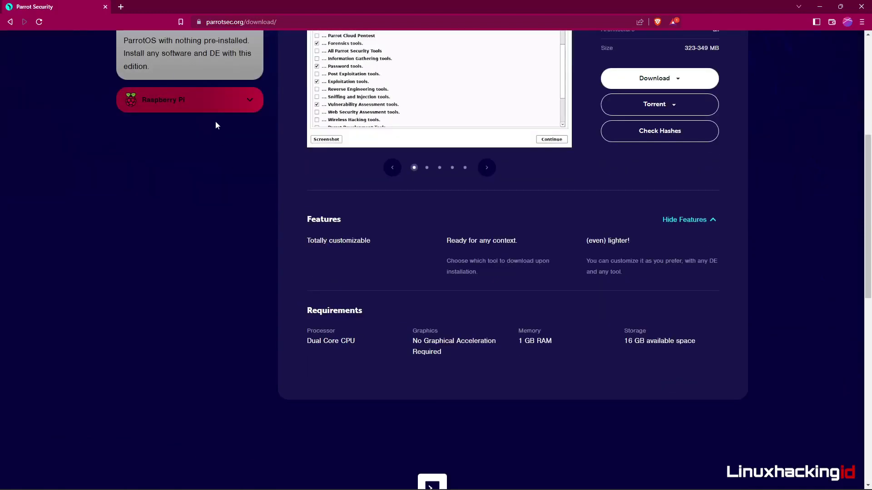
click(217, 105)
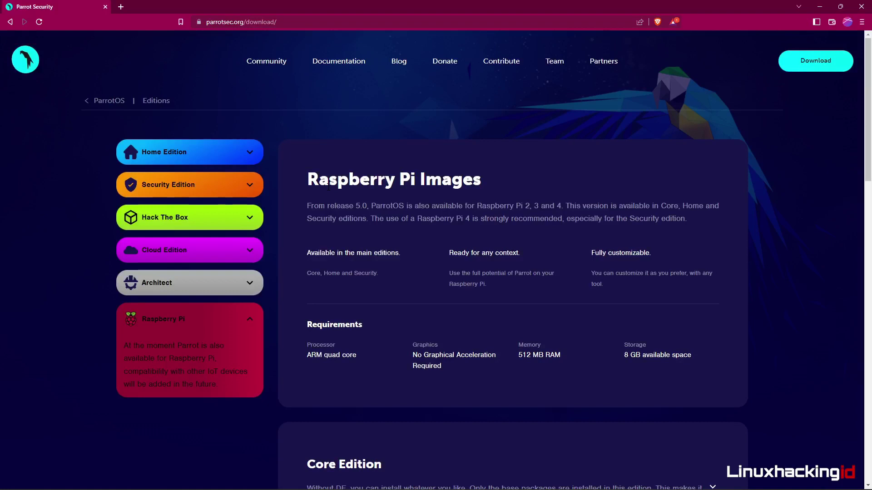
Step: Search Google for "raspberry" in a new browser tab
click(121, 8)
text(rasp)
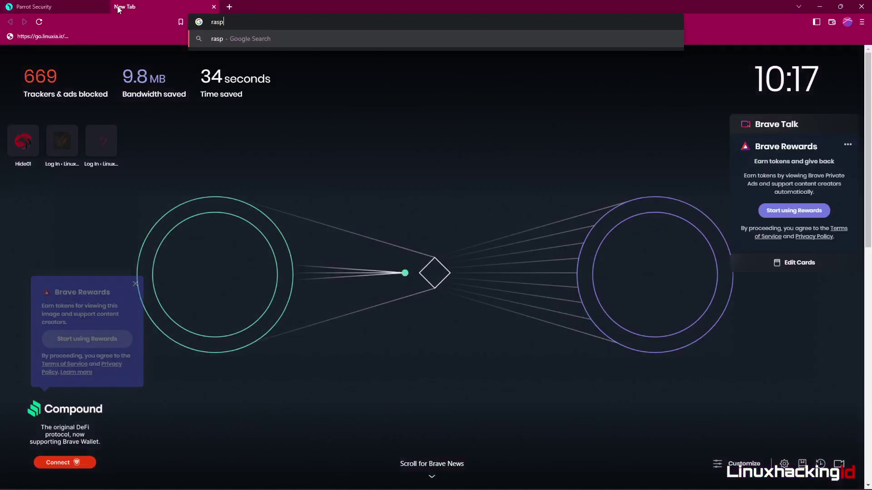
text(be)
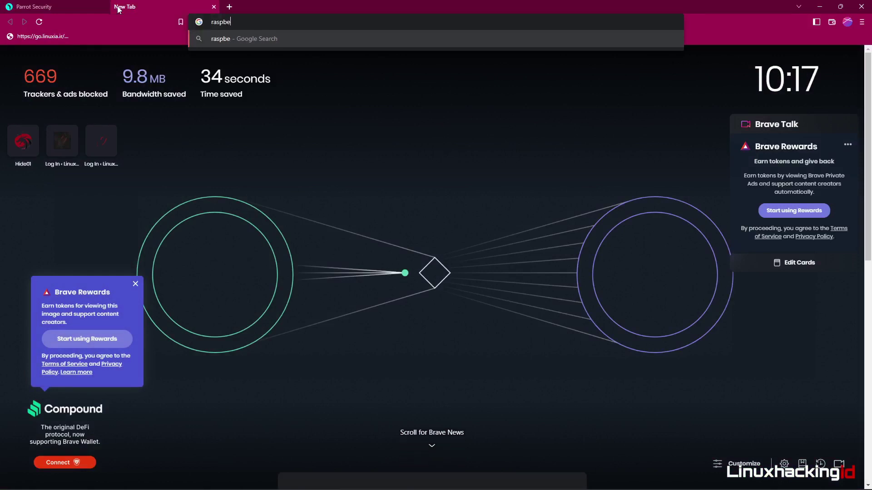
text(rry)
key(Return)
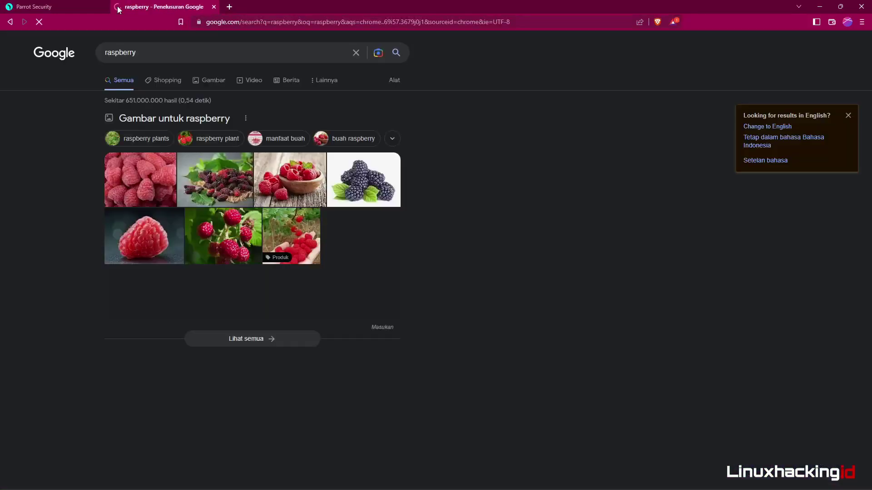
Step: Refine the search to "raspberry board" and show the image results
click(162, 53)
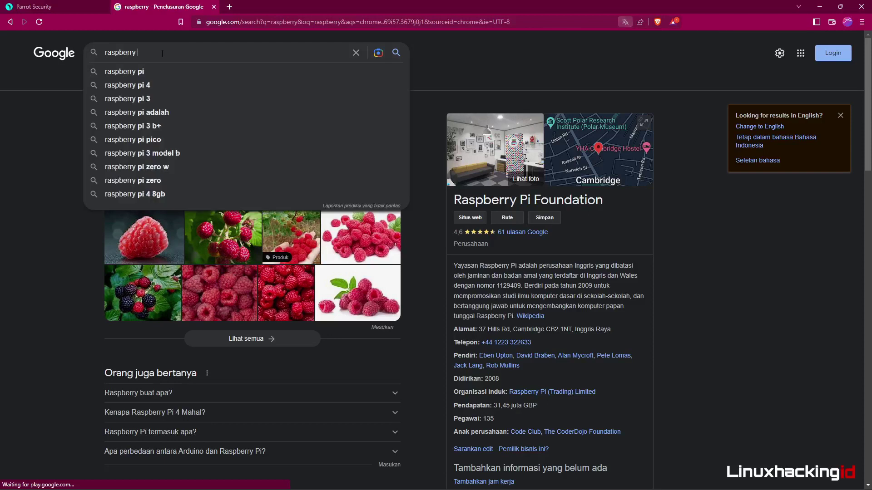
text(board)
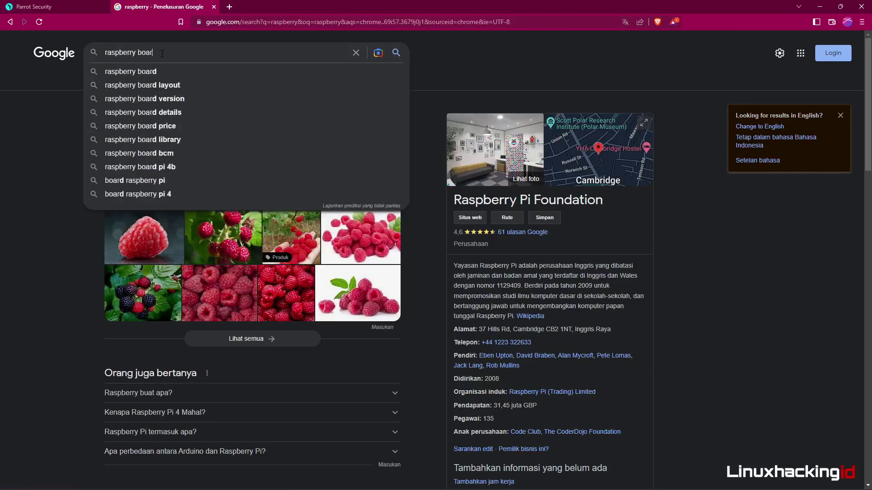
key(Return)
click(157, 80)
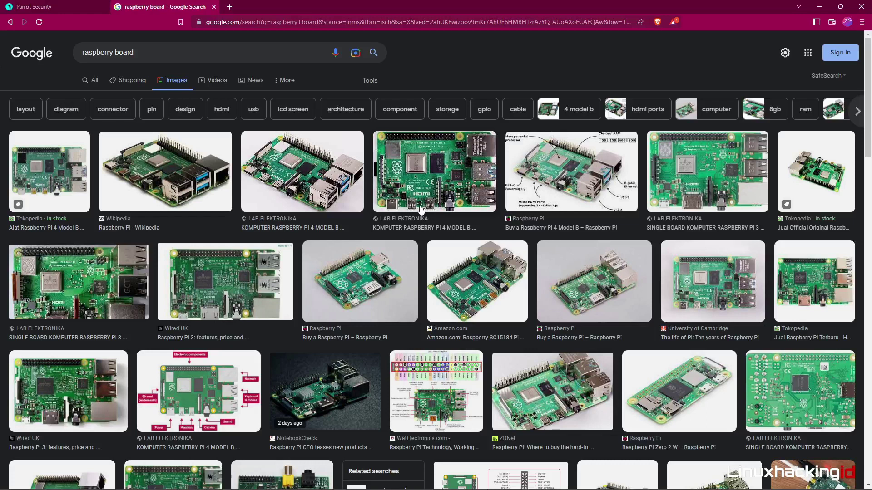
Step: Preview the Raspberry Pi 3 Model B+ board image from LAB ELEKTRONIKA and browse its related content
click(689, 186)
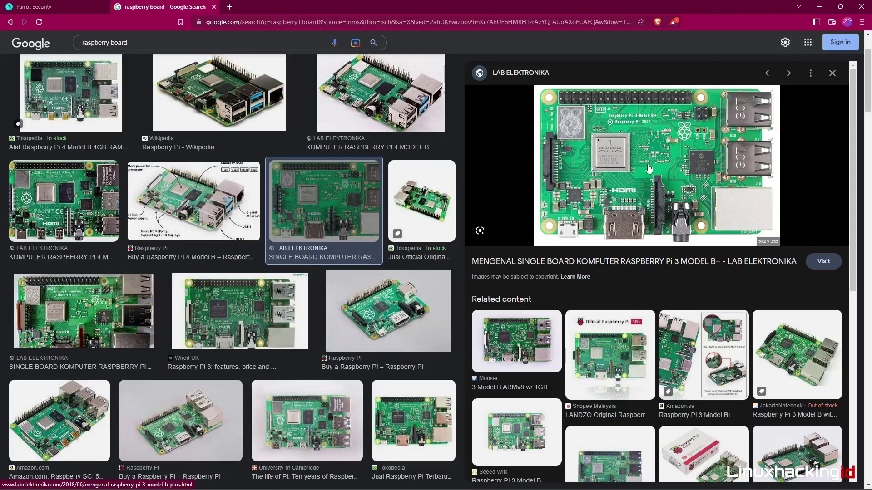
click(8, 9)
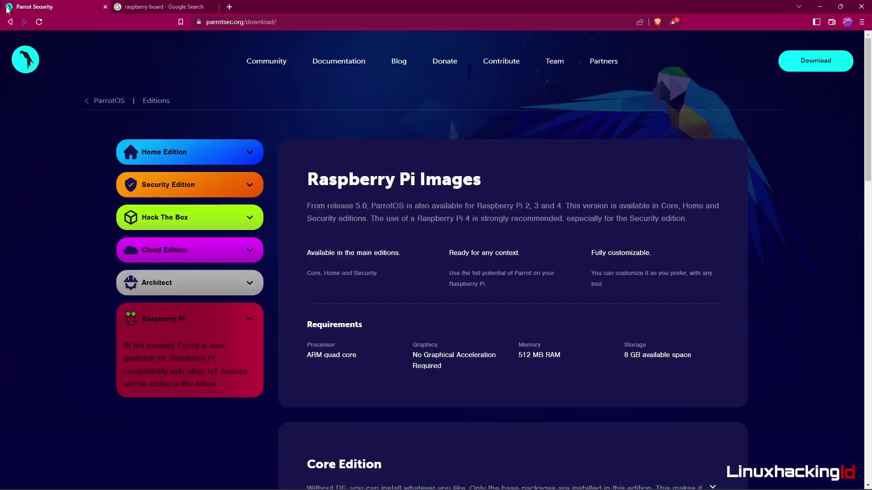
click(174, 6)
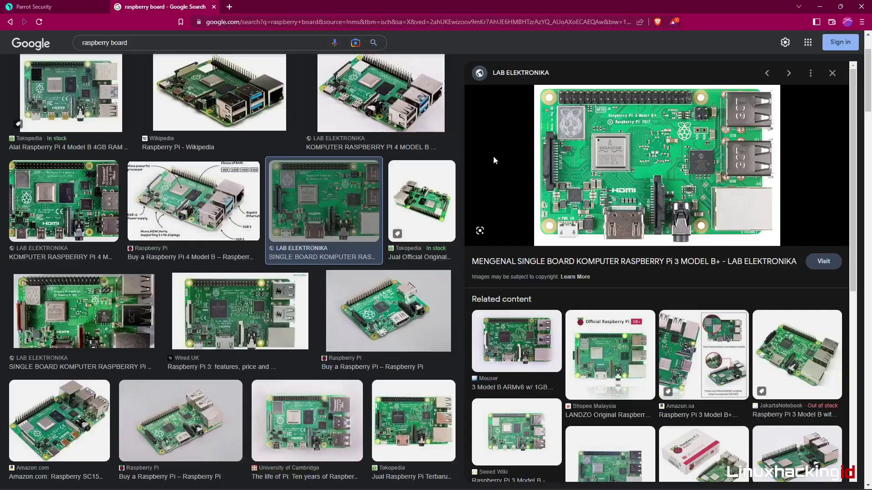
scroll(512, 227, up, 2)
scroll(513, 227, down, 8)
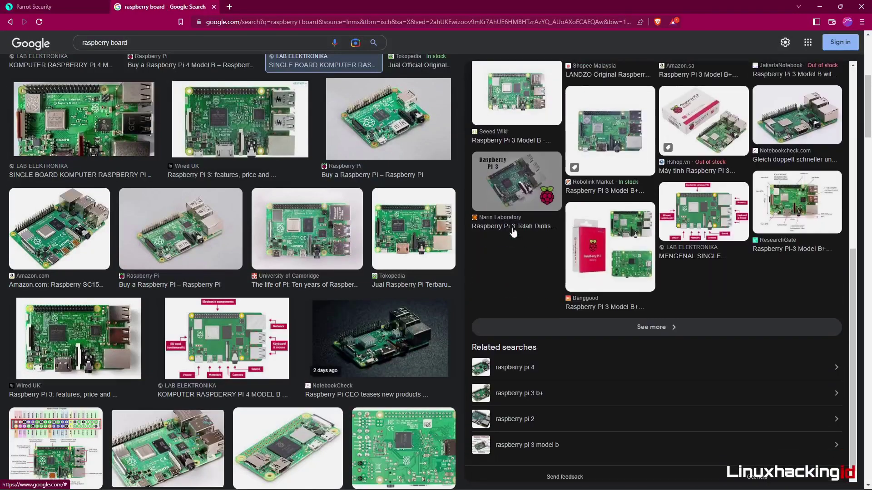
scroll(151, 283, up, 5)
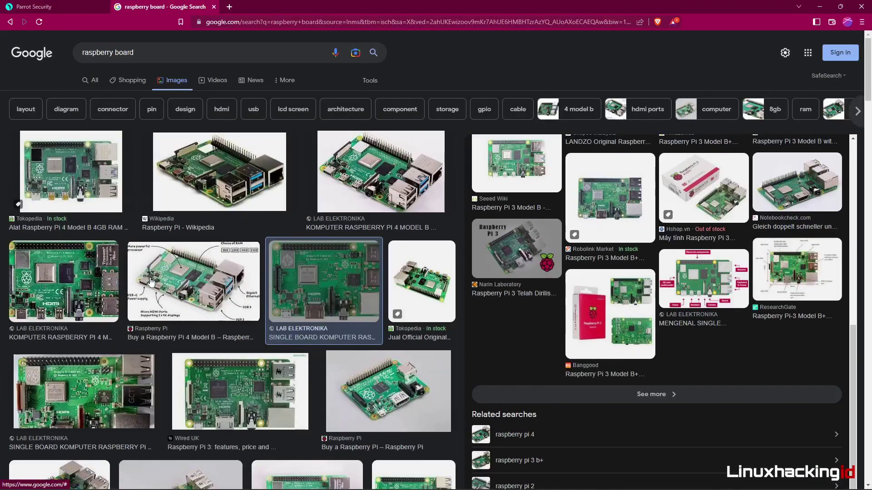
Step: Change the image search to the suggested query "raspberry pi 4 model b"
click(162, 59)
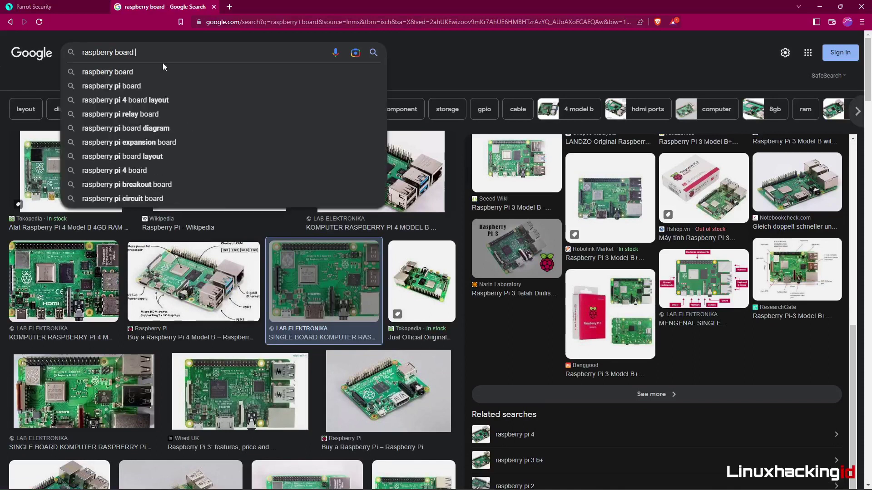
key(Down)
key(Down)
key(Down)
key(Down)
key(Down)
key(Down)
key(Down)
key(Up)
key(Up)
key(Up)
key(Up)
key(Up)
key(Down)
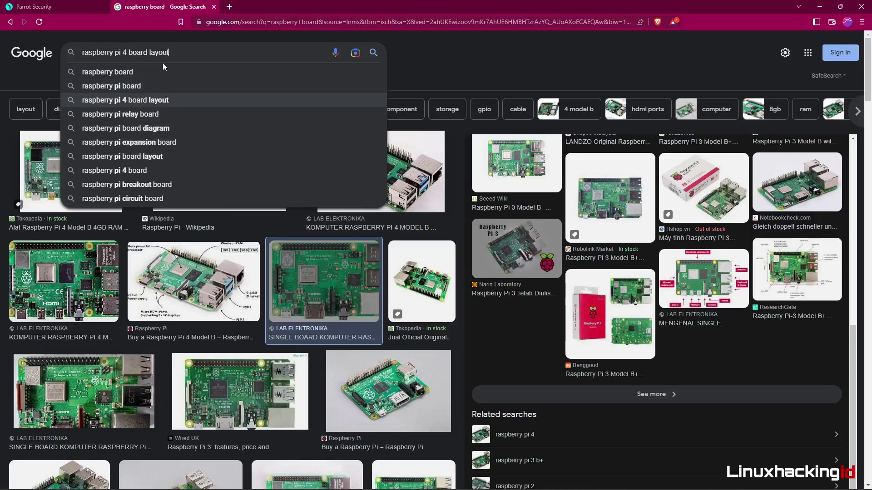
key(BackSpace)
key(BackSpace)
key(BackSpace)
key(BackSpace)
key(BackSpace)
key(BackSpace)
key(BackSpace)
key(BackSpace)
key(BackSpace)
key(BackSpace)
key(BackSpace)
key(BackSpace)
key(Down)
key(Down)
key(Down)
key(Return)
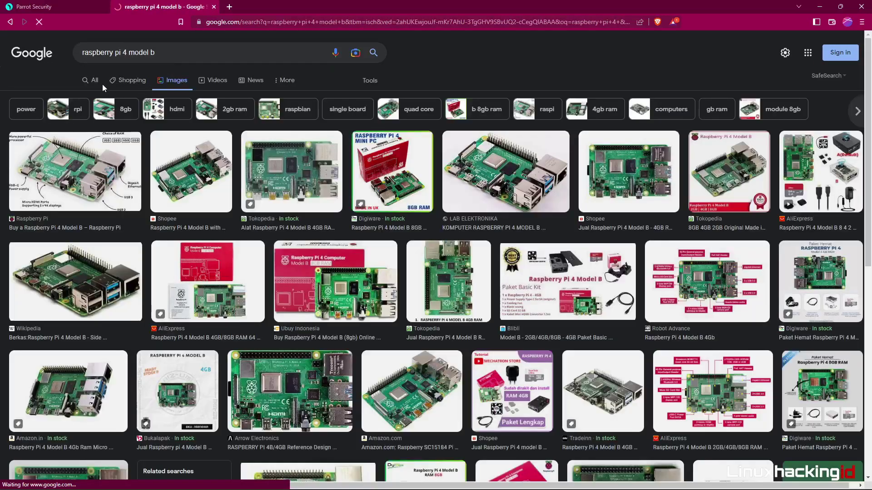
Step: Browse the shopping results for Raspberry Pi 4 Model B prices and return to the Parrot download page
click(131, 80)
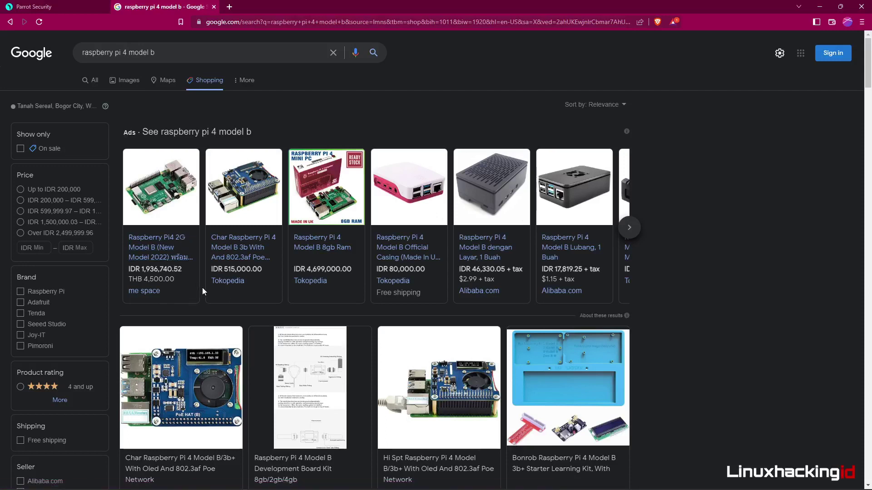
scroll(203, 286, down, 5)
scroll(203, 285, down, 5)
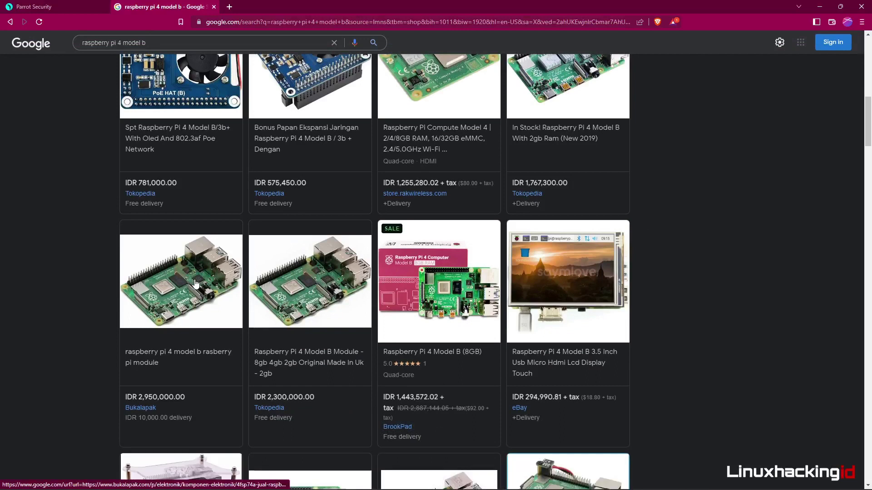
scroll(195, 283, down, 6)
scroll(196, 284, up, 5)
scroll(374, 359, up, 10)
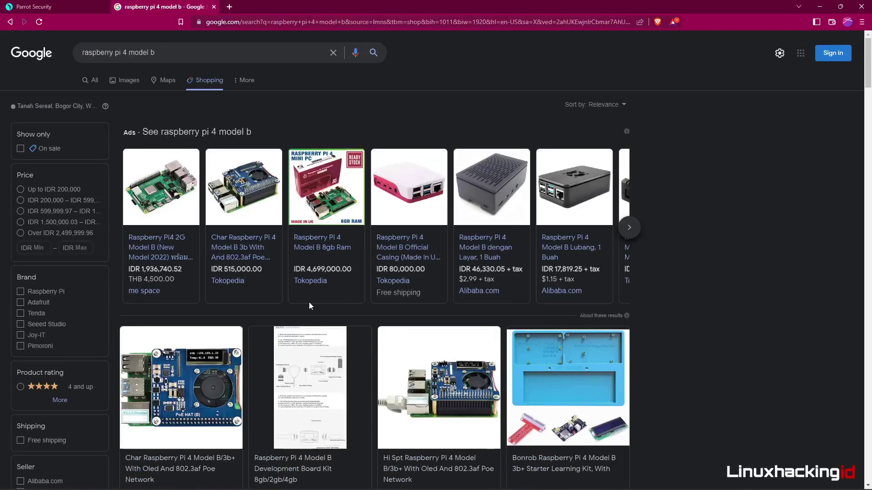
click(32, 6)
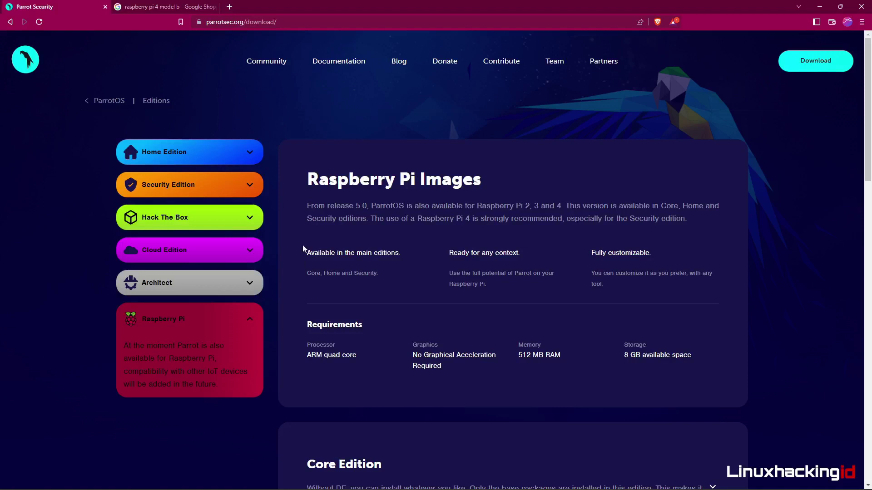
Step: Show the Security Edition's download details and shrink the browser window to uncover the desktop
click(175, 191)
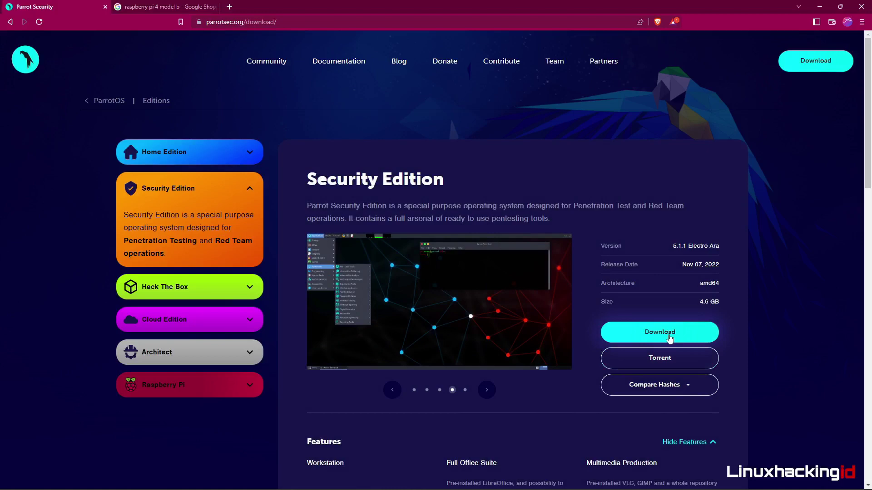
drag(479, 4, 449, 17)
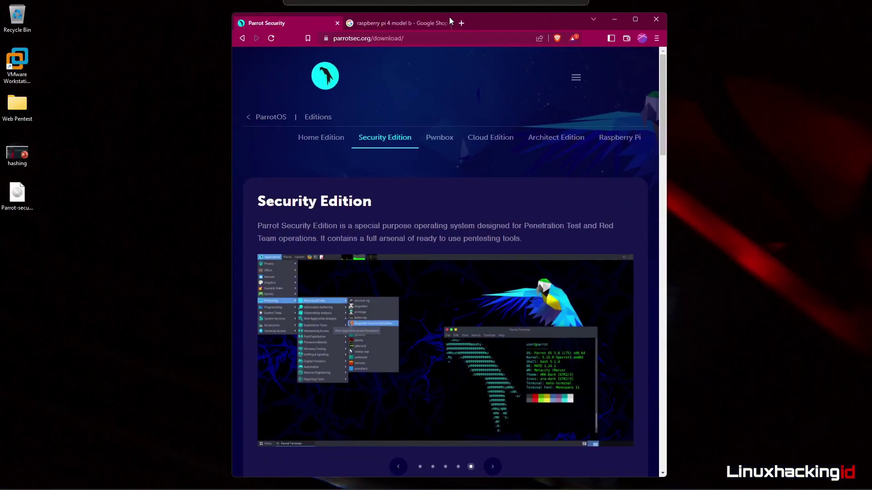
Step: Inspect the general, security and detail properties of the Parrot-security-5.1.1_amd64 ISO file on the desktop
right_click(11, 201)
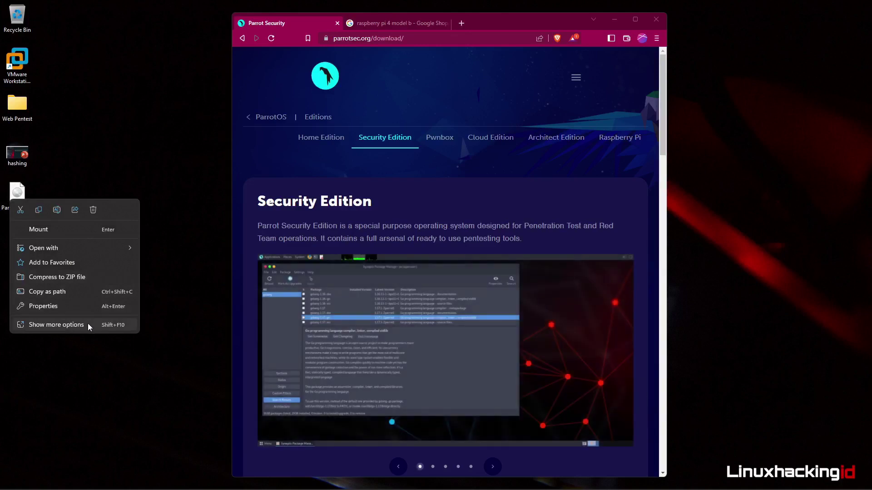
click(86, 308)
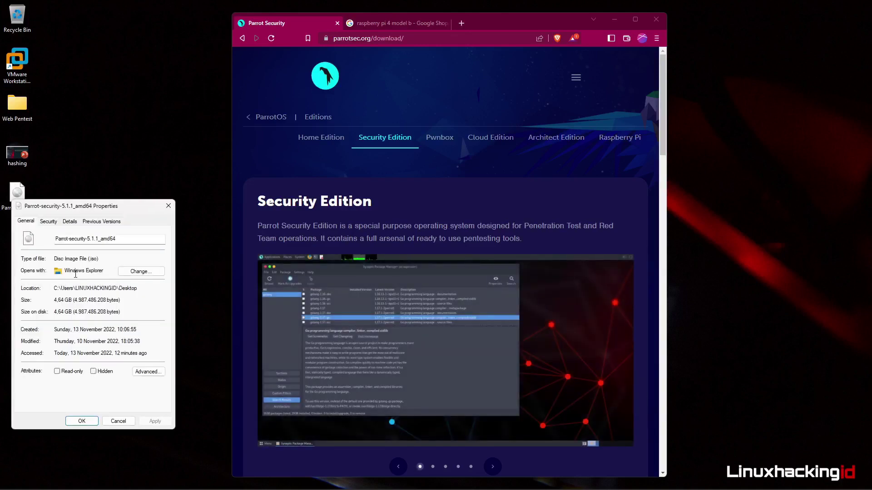
click(70, 221)
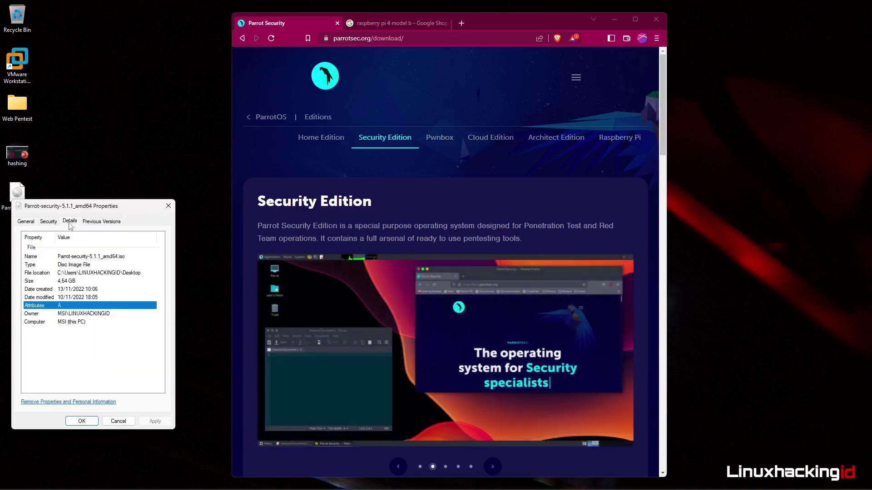
click(53, 224)
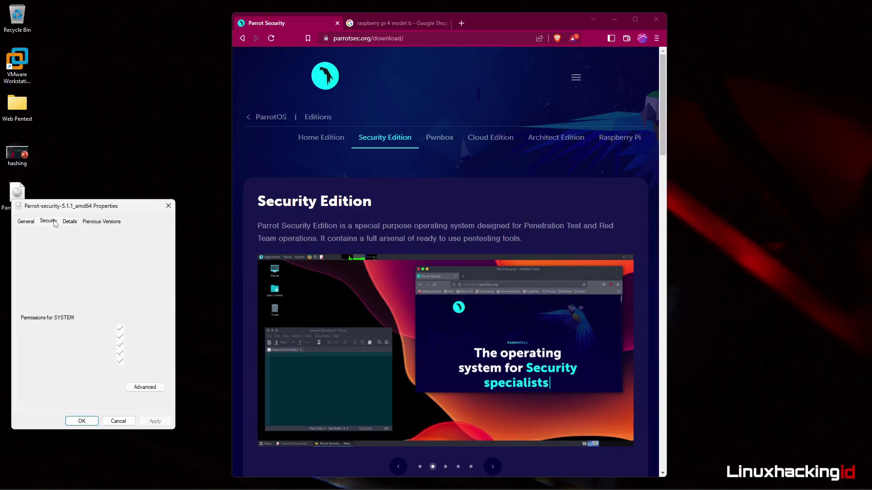
click(26, 222)
click(48, 222)
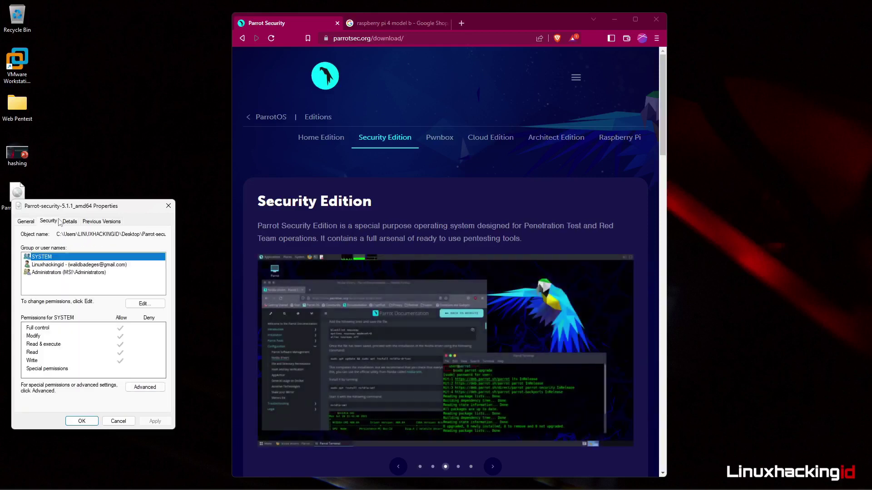
click(69, 221)
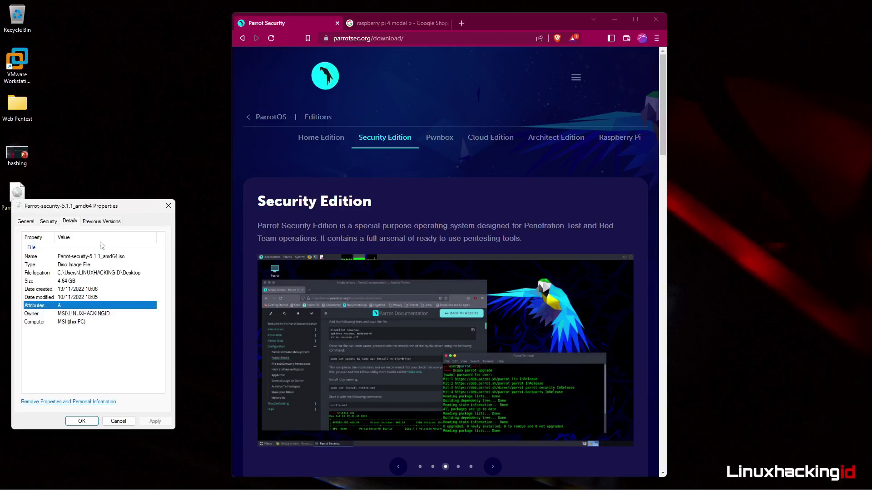
click(169, 206)
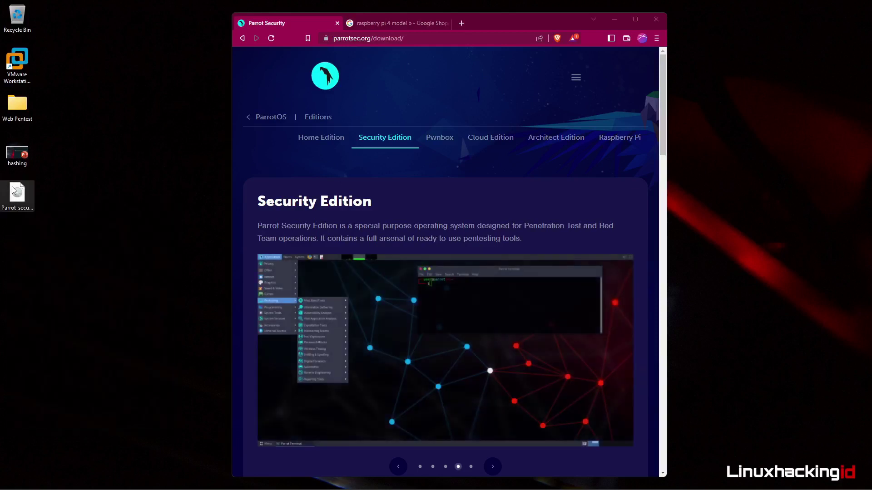
right_click(18, 193)
click(60, 312)
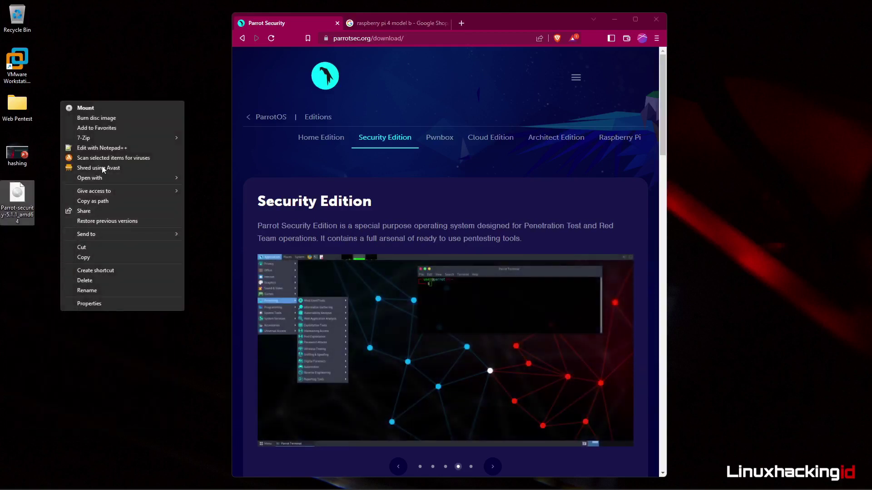
mouse_move(110, 138)
mouse_move(299, 260)
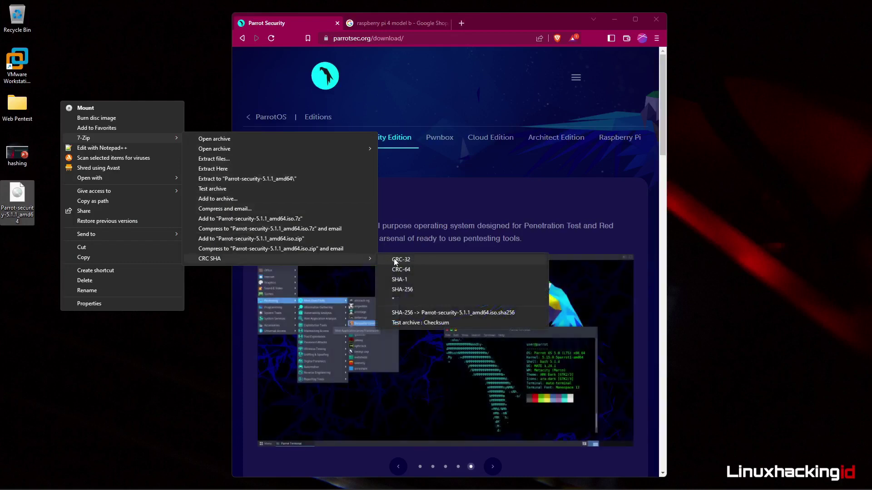
click(633, 345)
click(596, 271)
click(591, 74)
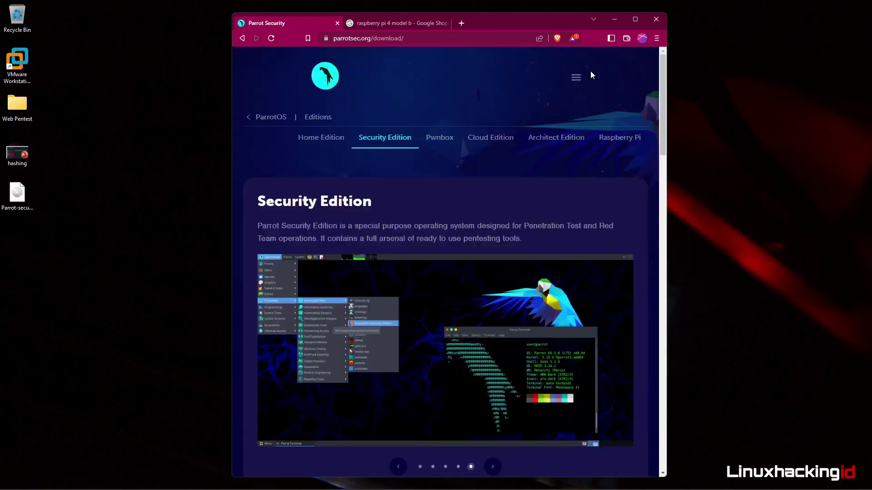
Step: Maximize the browser window and look at the hash comparison options for the Security Edition
click(636, 24)
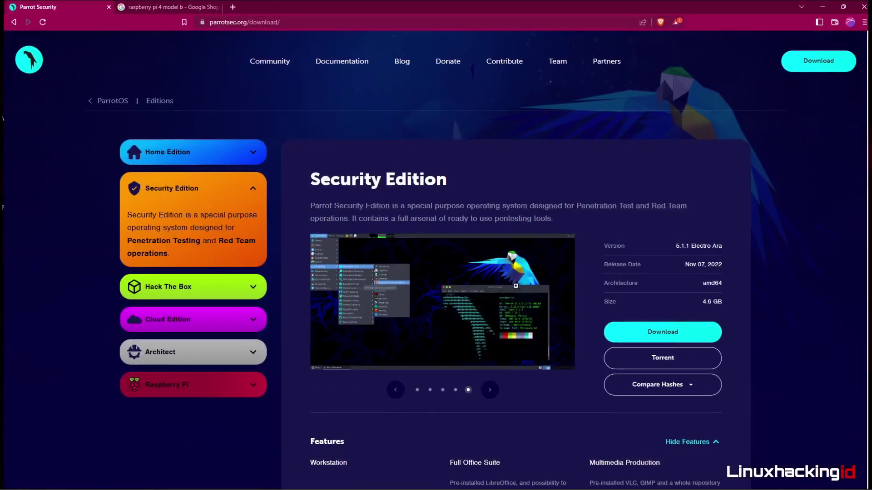
click(644, 390)
click(685, 287)
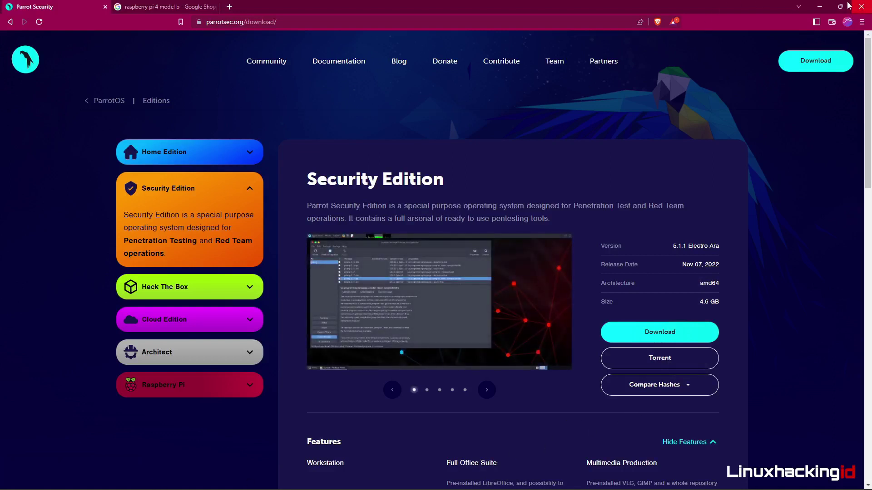
Step: Calculate the SHA-1 checksum of the Parrot-security-5.1.1_amd64 ISO on the desktop with 7-Zip
click(820, 10)
click(17, 193)
right_click(17, 186)
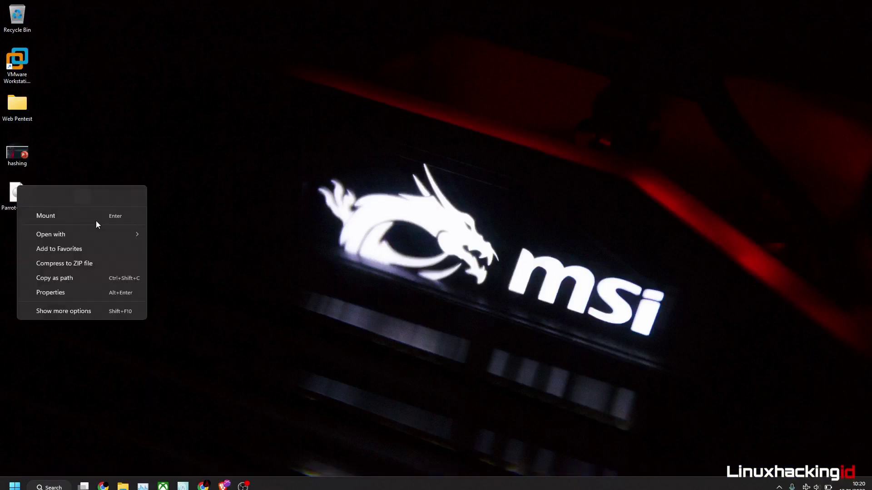
click(84, 309)
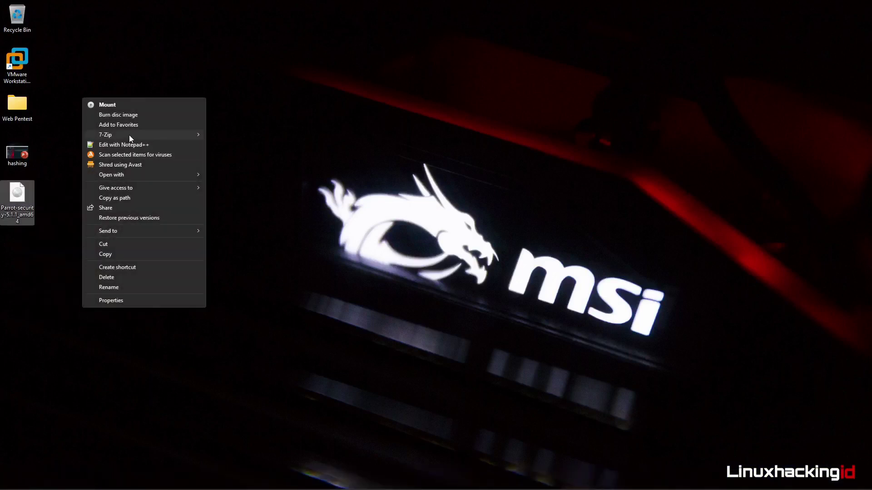
mouse_move(129, 135)
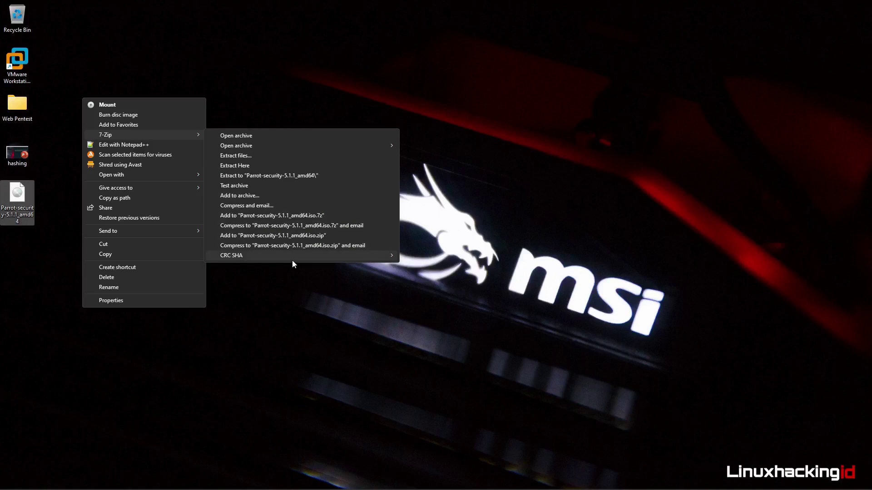
mouse_move(339, 253)
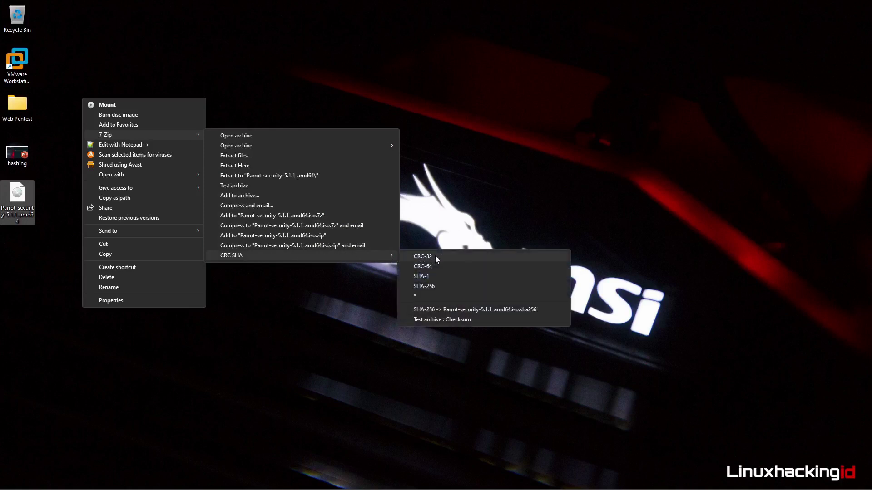
click(437, 279)
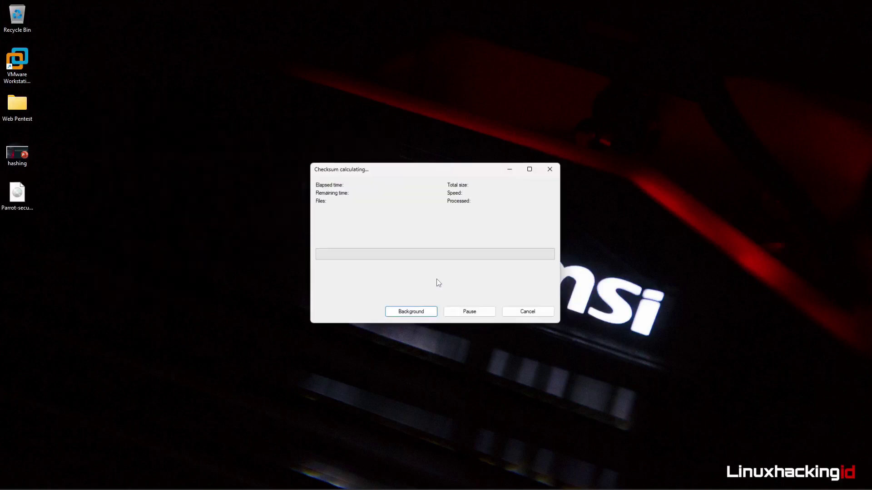
Step: Copy the official SHA1 hash of the Security Edition from the Parrot download page and minimize the browser
mouse_move(234, 485)
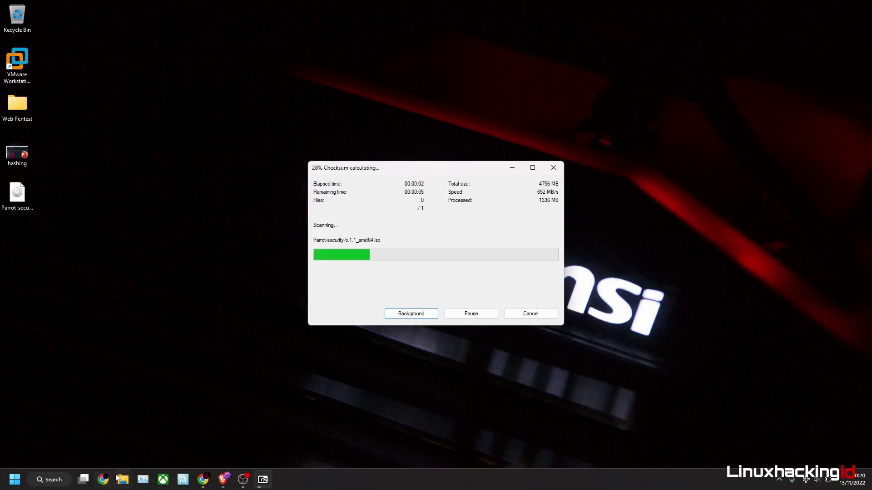
click(223, 480)
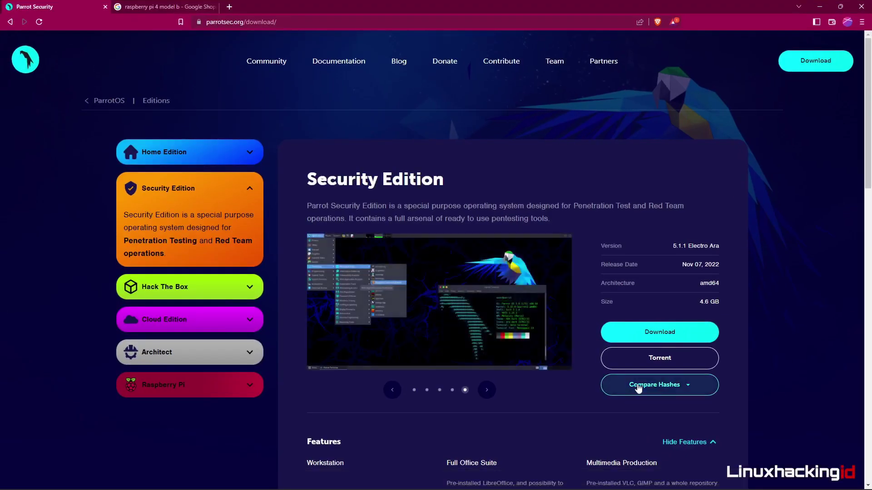
click(645, 385)
click(684, 306)
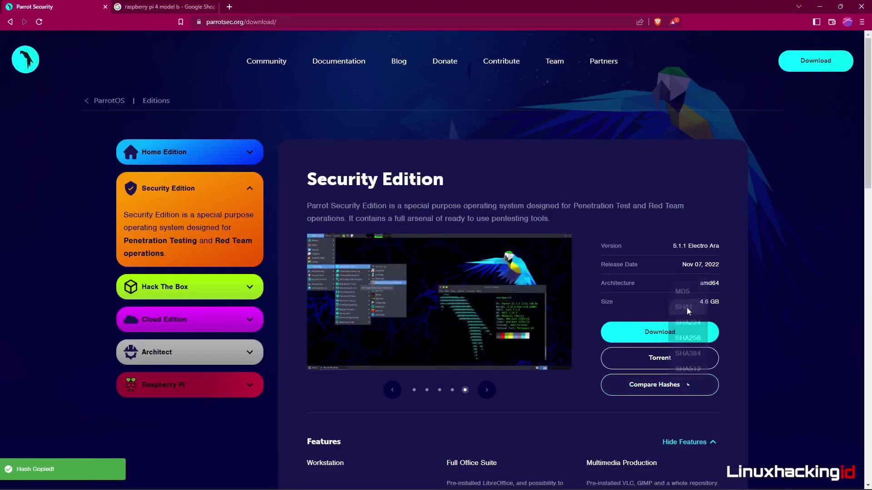
click(820, 6)
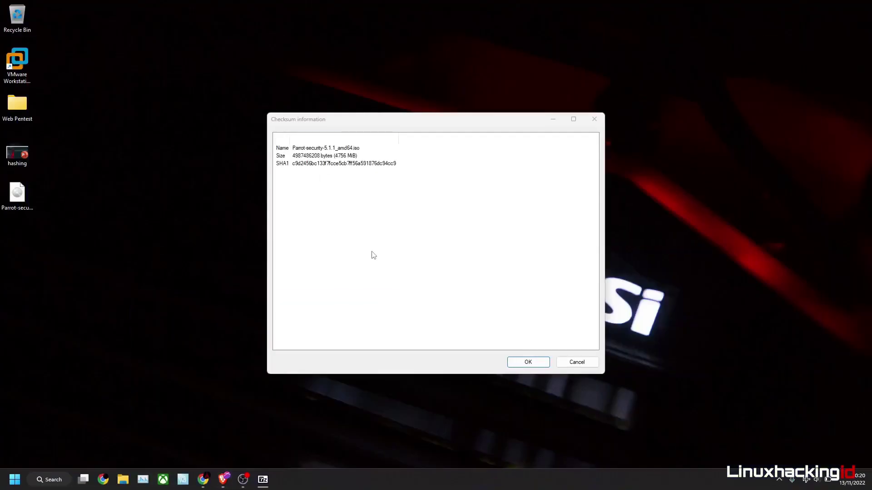
Step: Open Notepad and paste the copied SHA1 hash into the blank document
key(super)
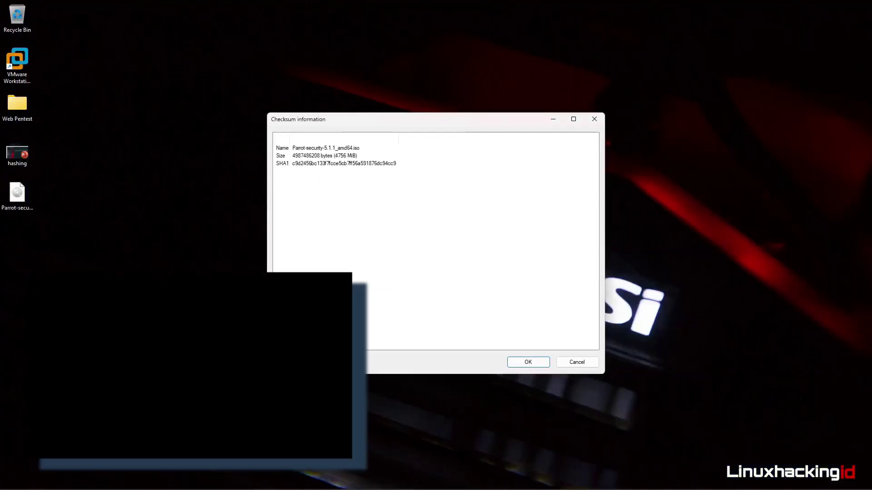
click(5, 488)
text(not)
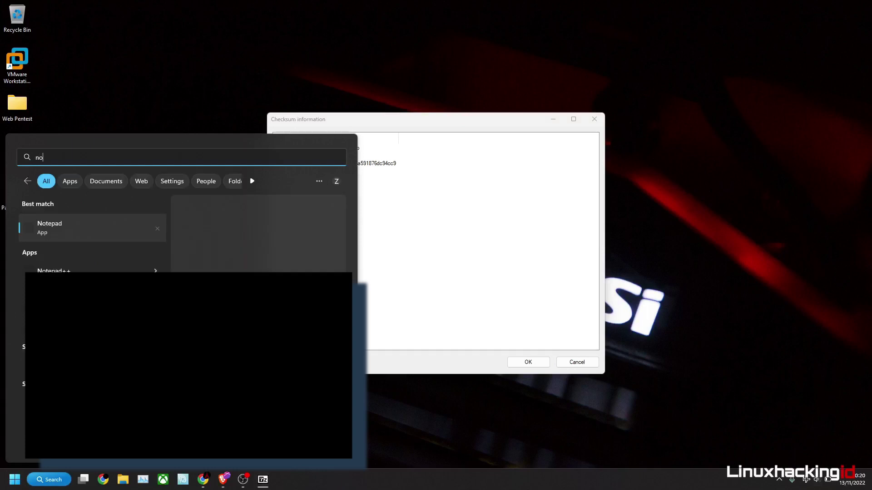
key(Return)
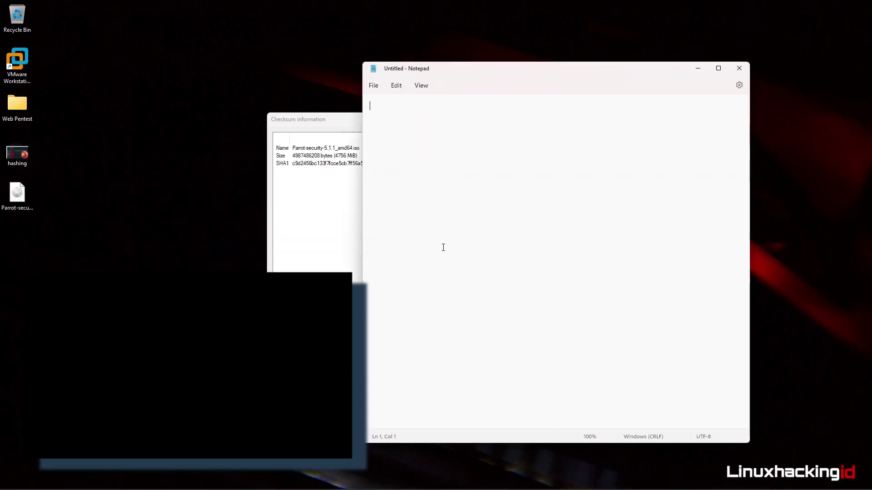
key(ctrl+v)
Step: Compare the calculated SHA1 checksum with the hash in Notepad, and close both windows without saving
click(303, 210)
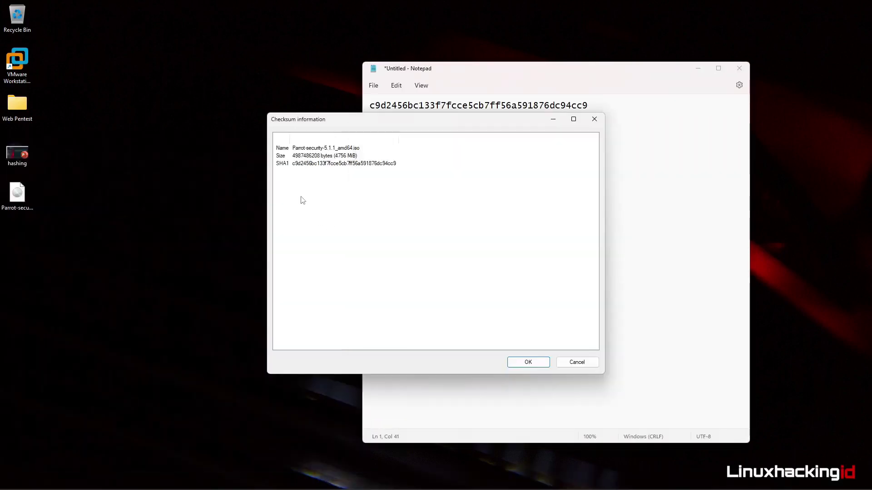
click(293, 167)
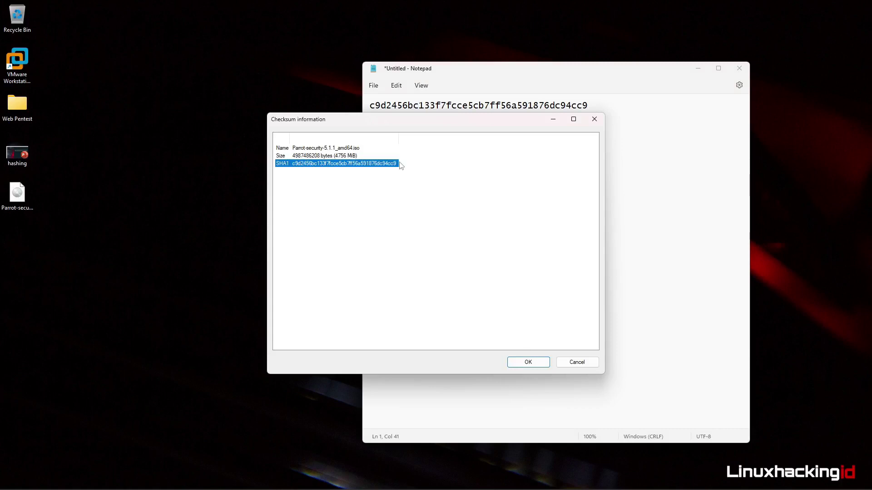
drag(428, 120, 514, 125)
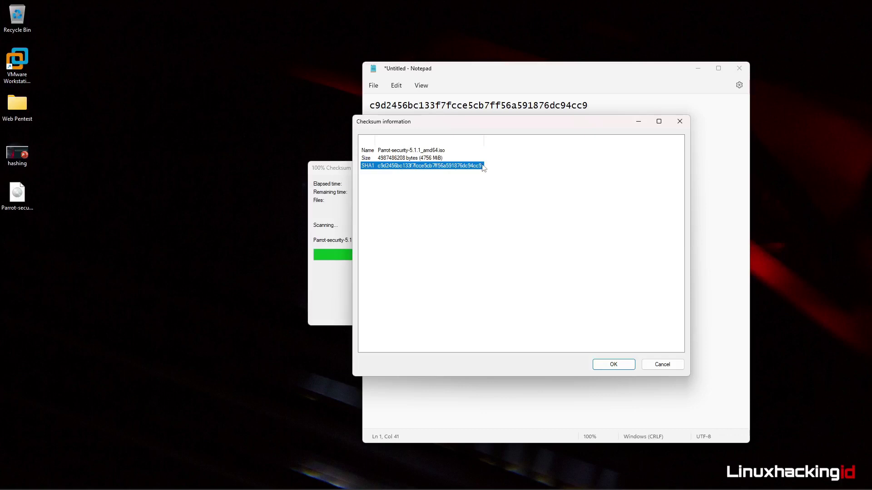
click(680, 121)
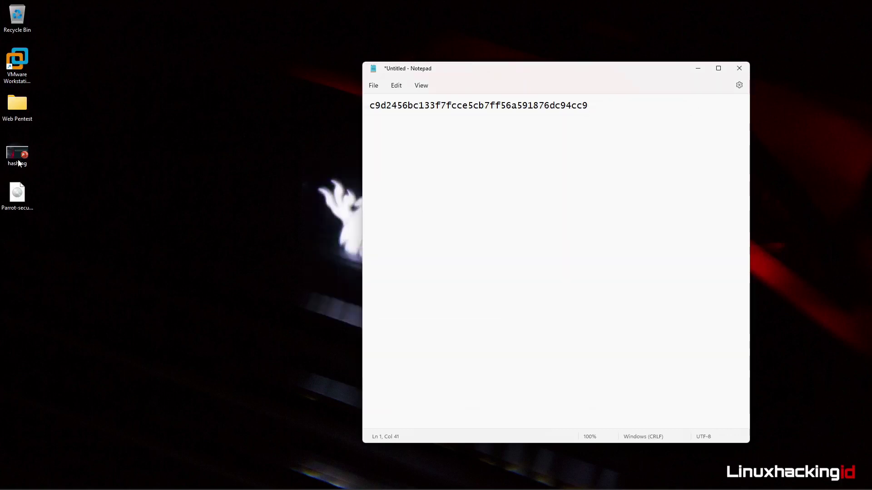
click(740, 69)
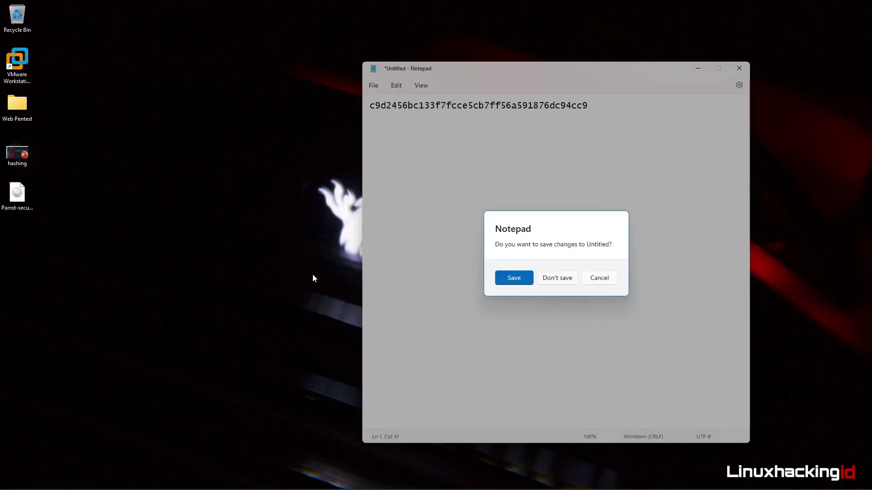
click(560, 280)
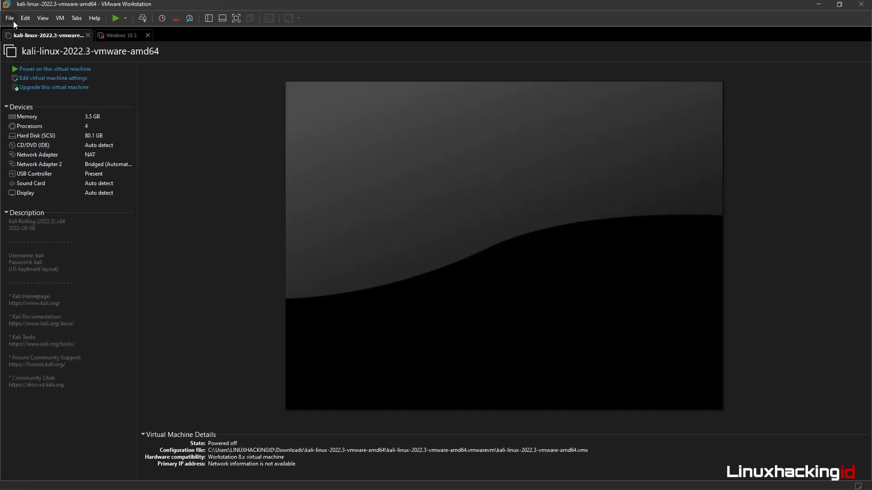
Step: Start a new virtual machine with the Typical configuration, using the Parrot-security-5.1.1_amd64 ISO on the desktop as its installer image
click(11, 19)
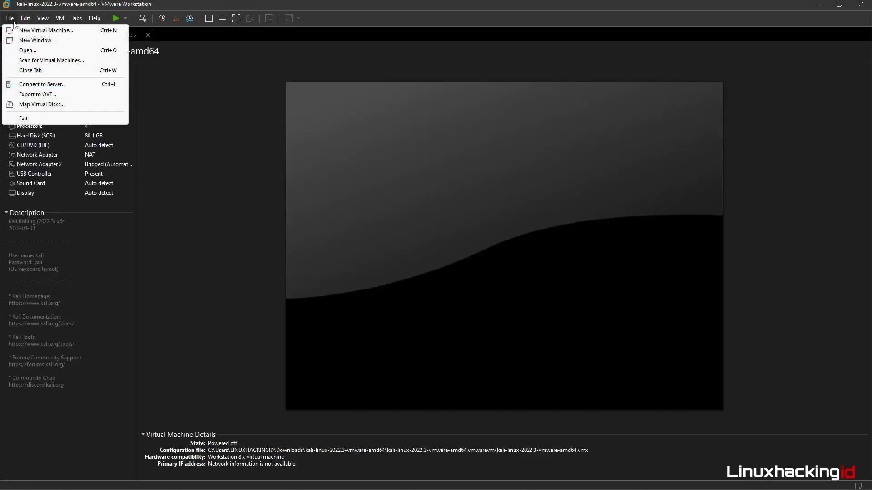
click(38, 38)
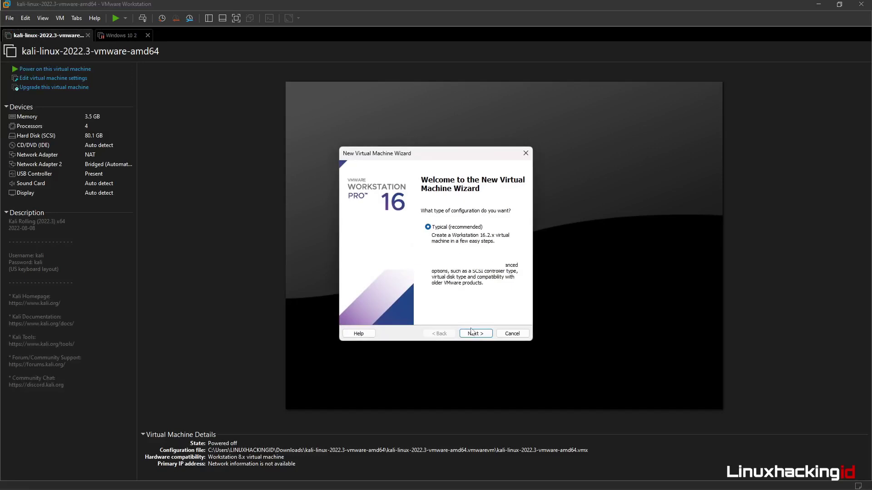
click(473, 333)
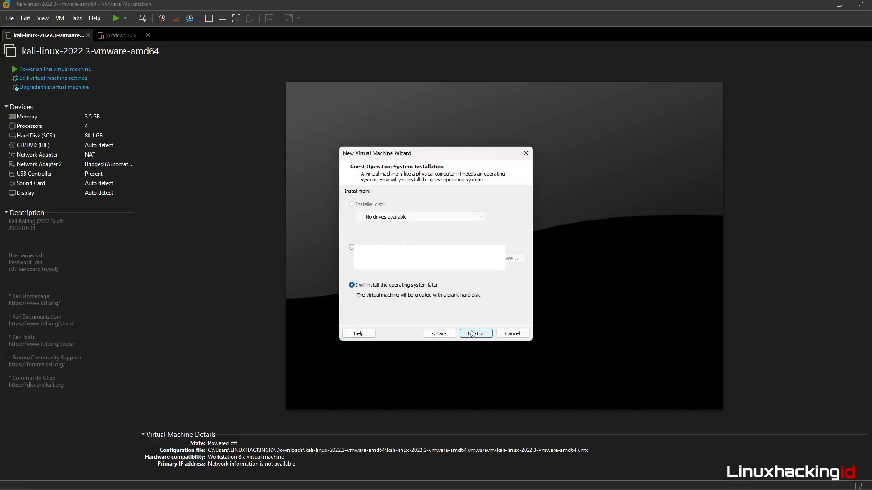
click(352, 246)
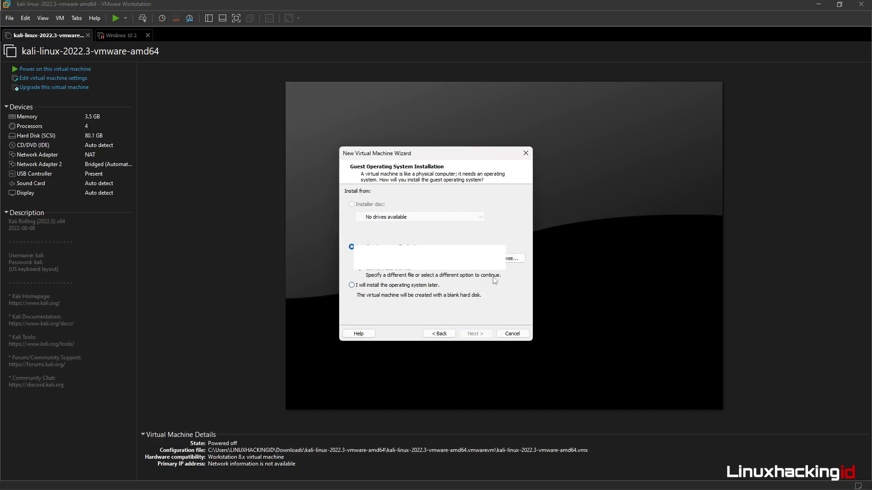
click(507, 261)
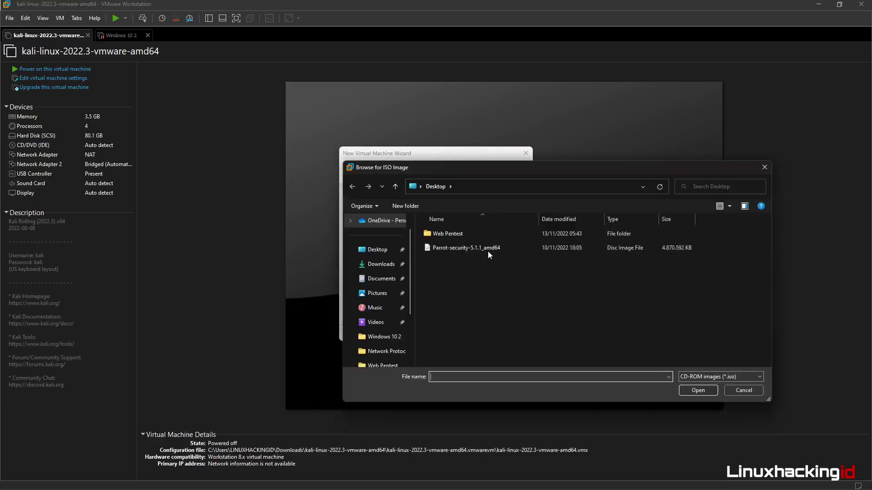
click(481, 254)
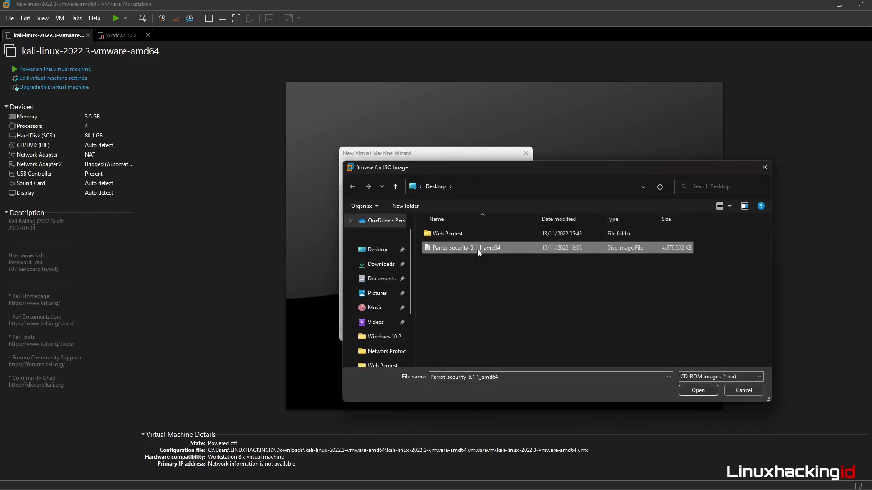
click(699, 391)
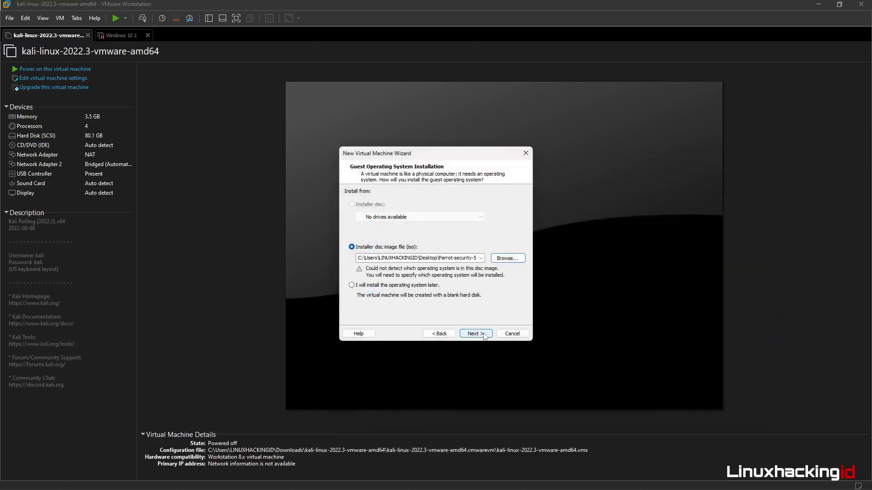
click(475, 334)
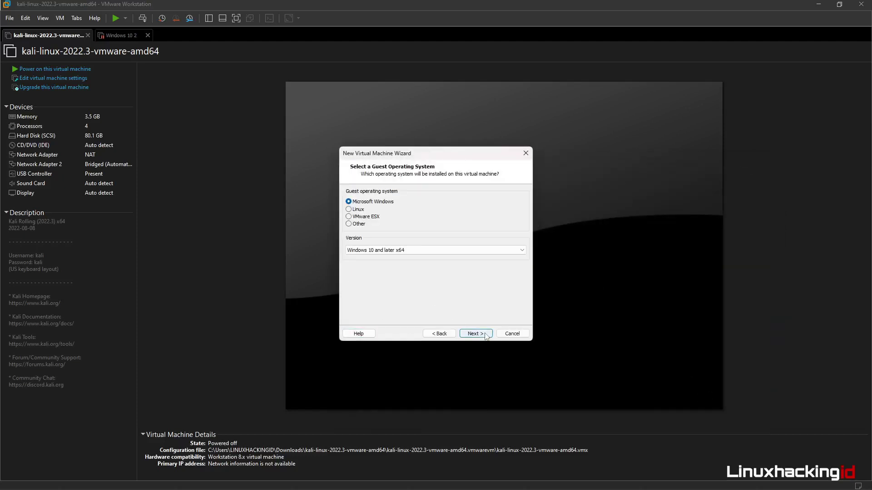
Step: Set the guest operating system to Linux, version Debian 10.x 64-bit
click(358, 209)
click(391, 251)
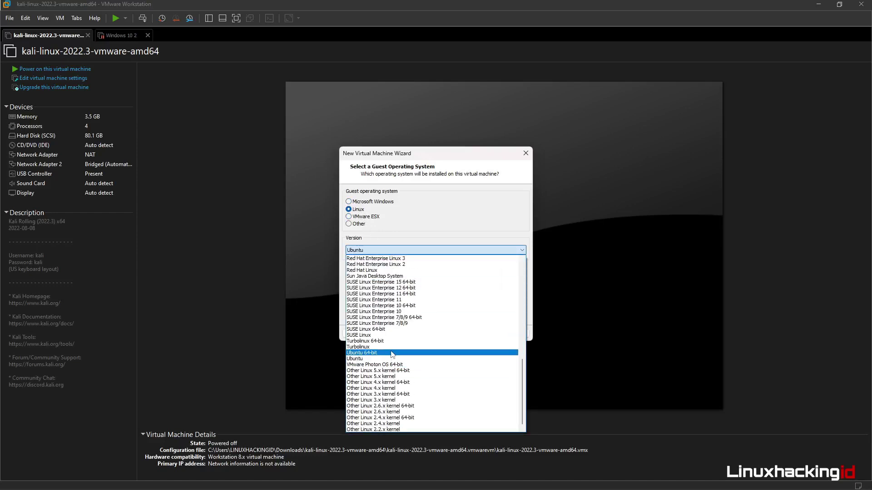
scroll(386, 291, up, 15)
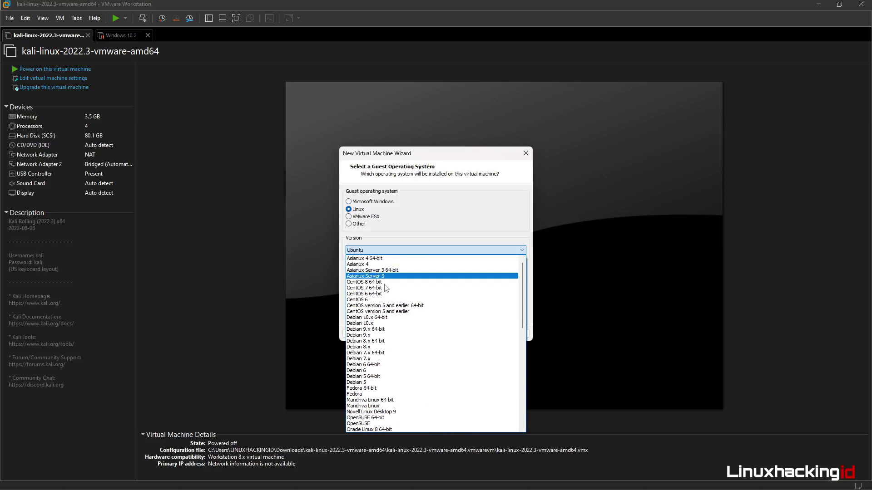
click(382, 318)
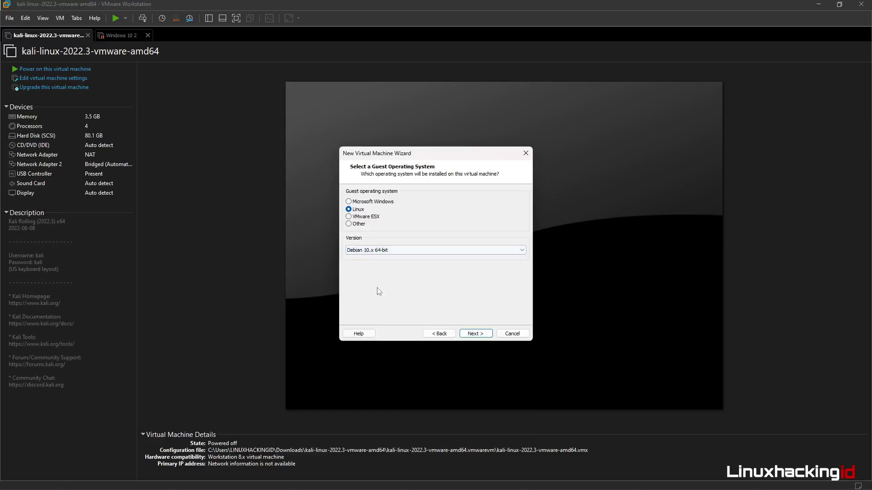
click(467, 334)
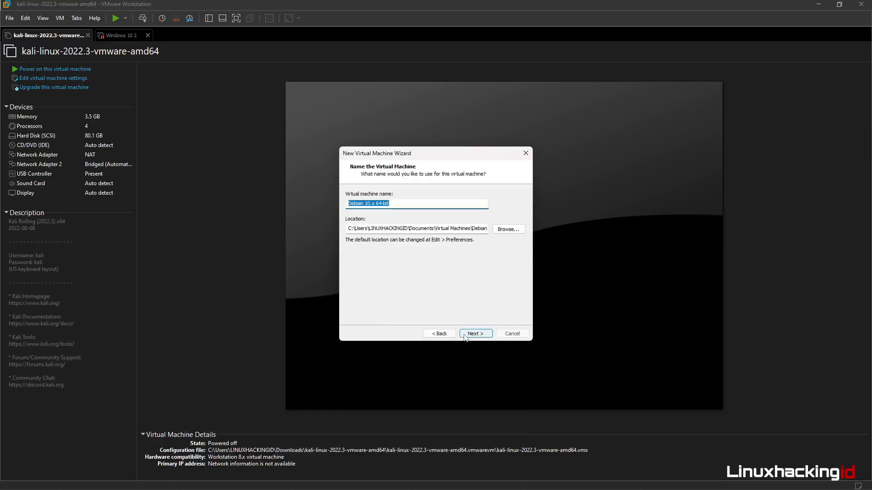
Step: Name the virtual machine Parrot Security OS and set its maximum disk size to 40 GB, split into multiple files
text(Parrot)
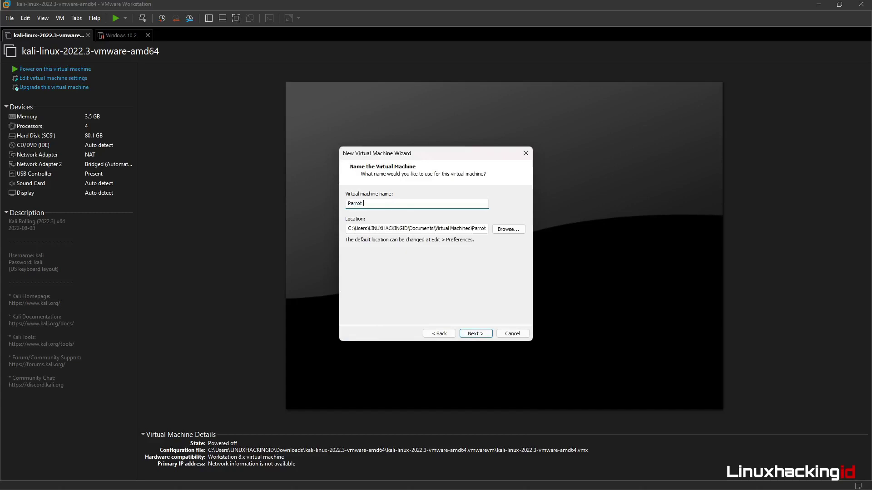
text( Sec urity)
key(Return)
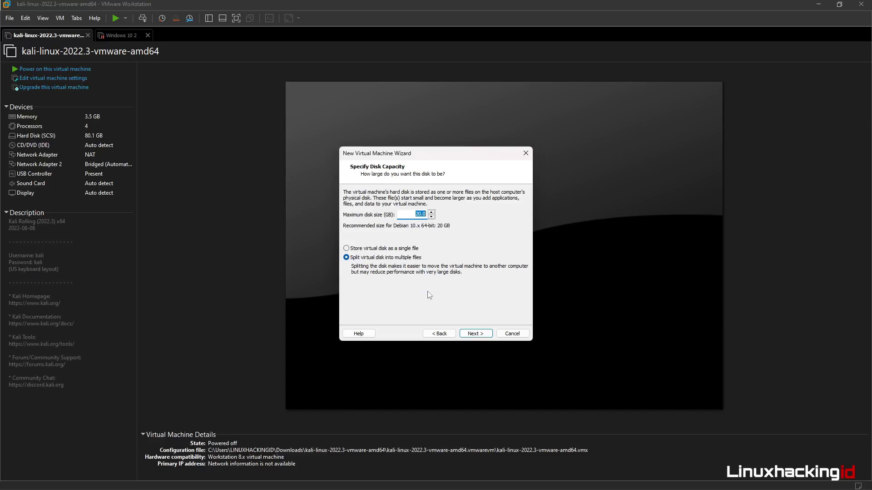
text(40)
click(476, 335)
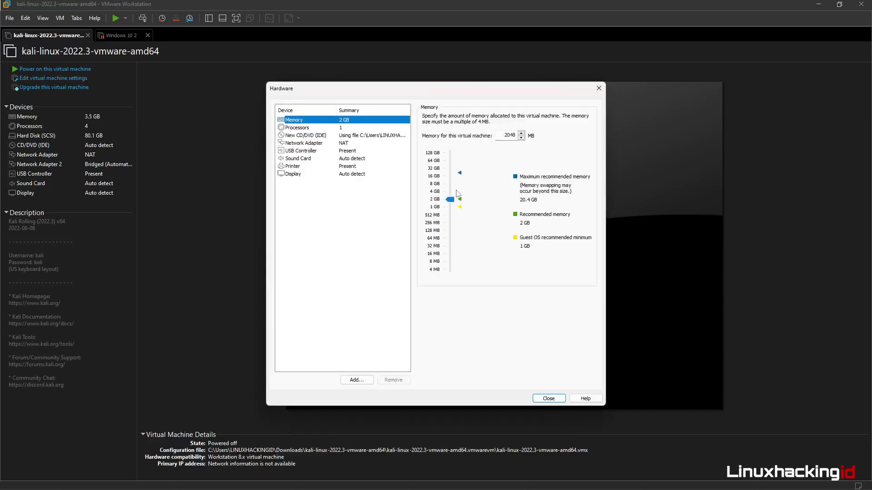
Step: Customize the hardware with 6656 MB of memory and 2 cores per processor, and finish creating the virtual machine
mouse_move(450, 199)
mouse_down()
mouse_move(448, 178)
mouse_move(452, 191)
mouse_up()
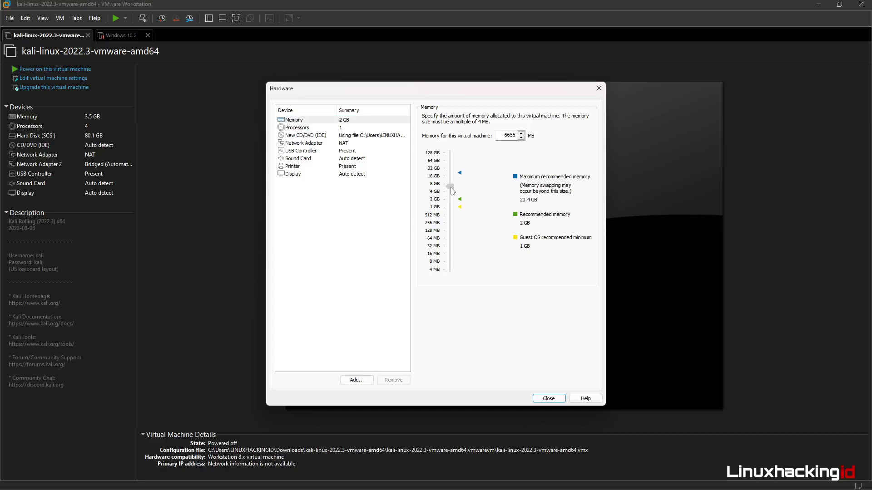
click(336, 128)
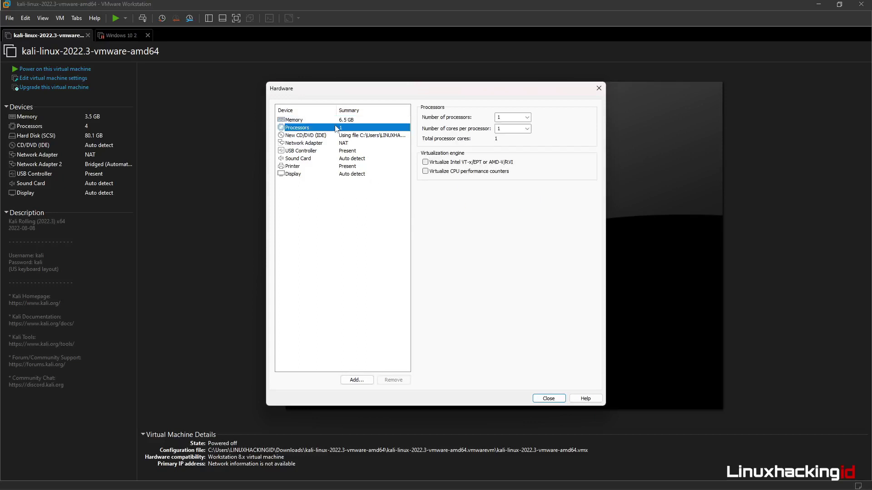
click(526, 129)
click(509, 135)
key(shift+Tab)
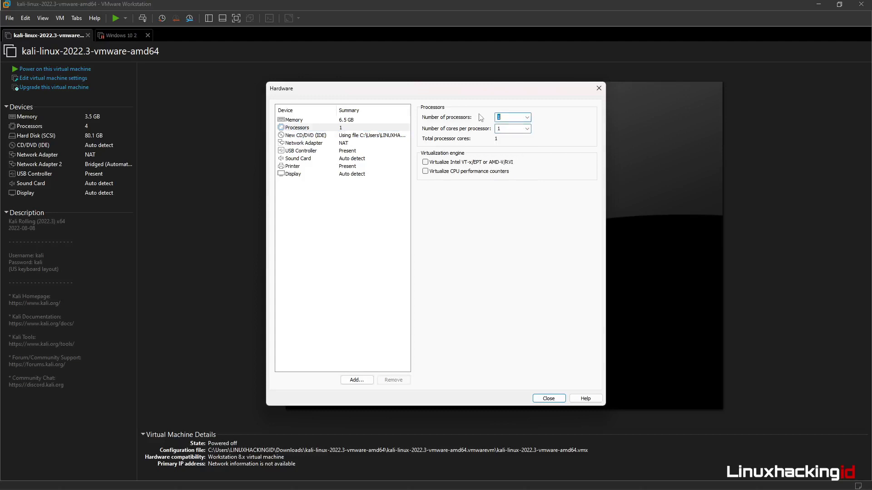
click(527, 129)
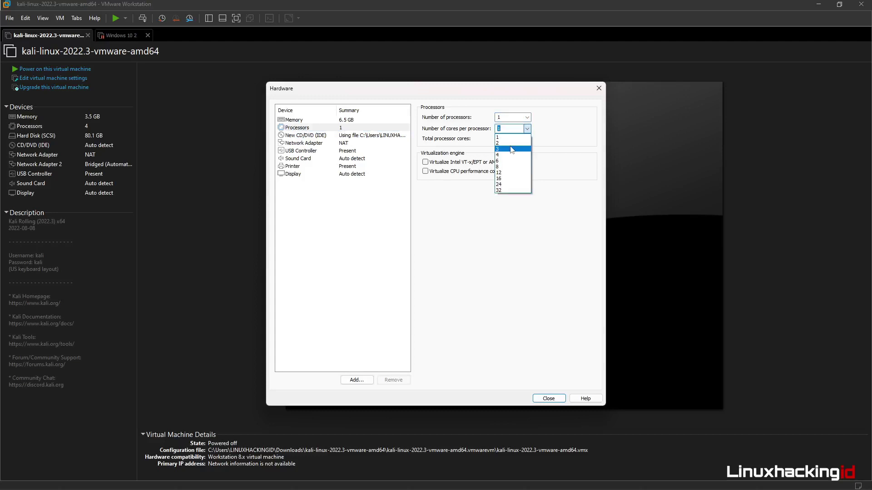
click(507, 143)
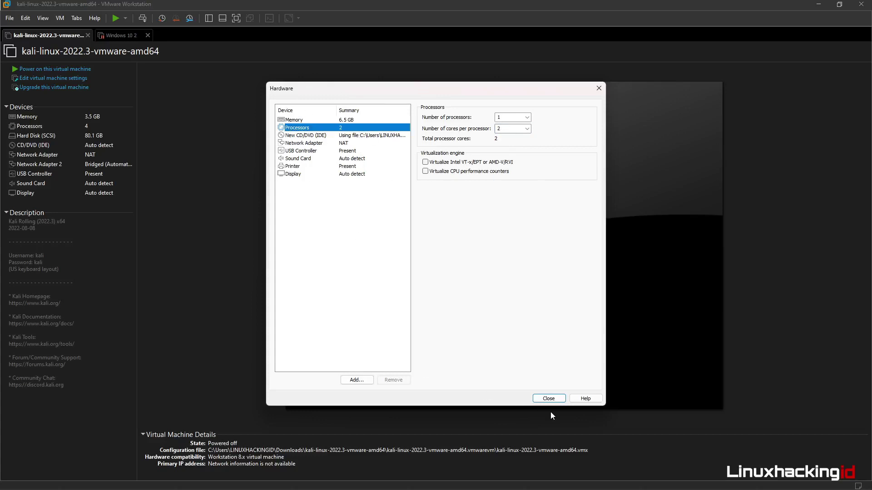
click(549, 398)
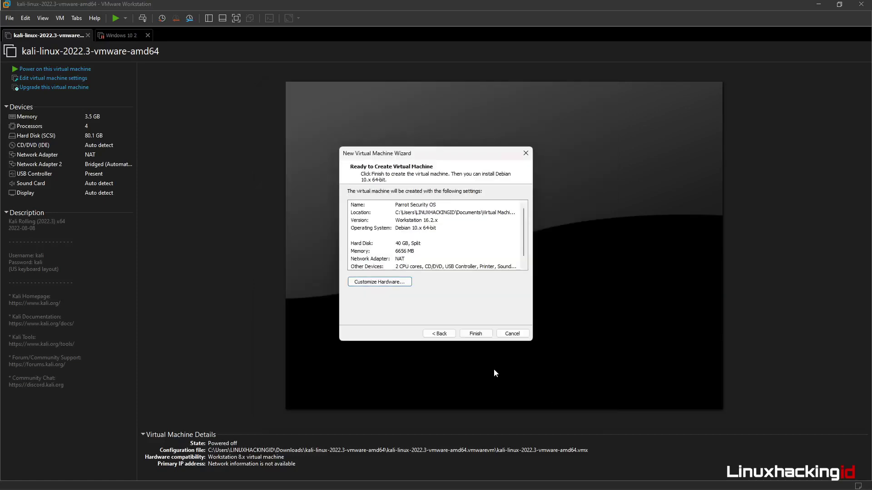
click(475, 334)
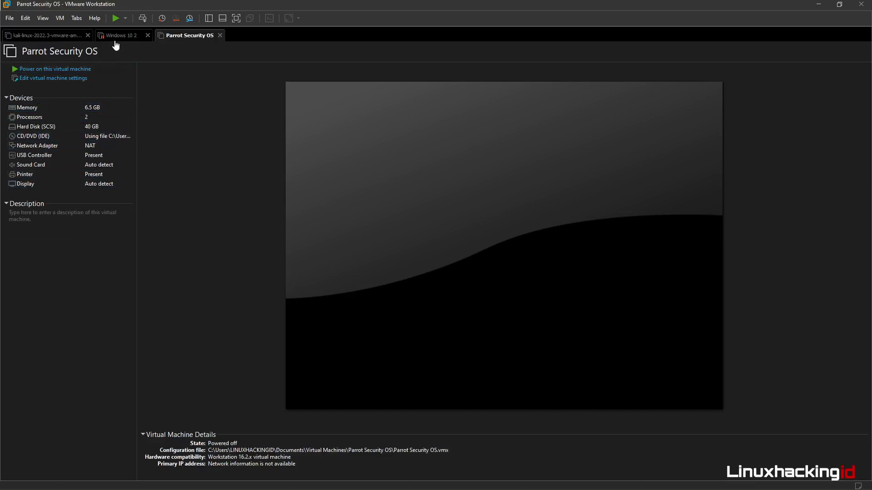
Step: Power on the Parrot Security OS virtual machine and boot it with the Try / Install option
click(116, 18)
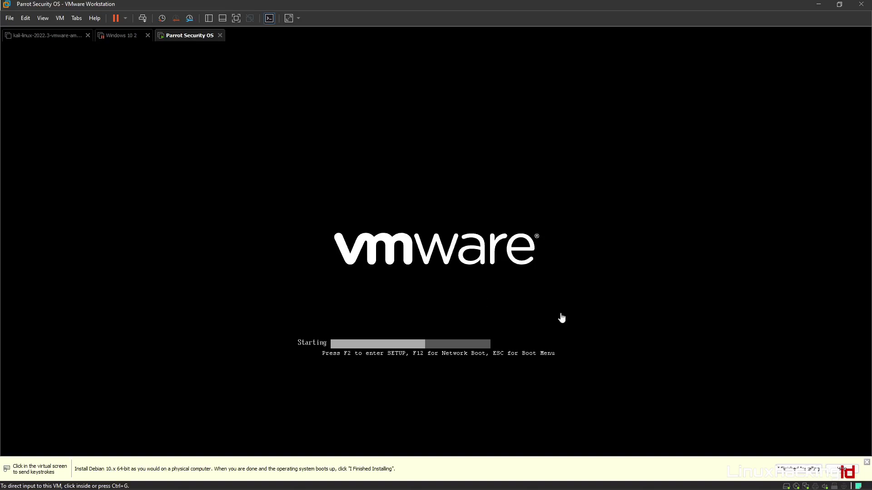
click(866, 463)
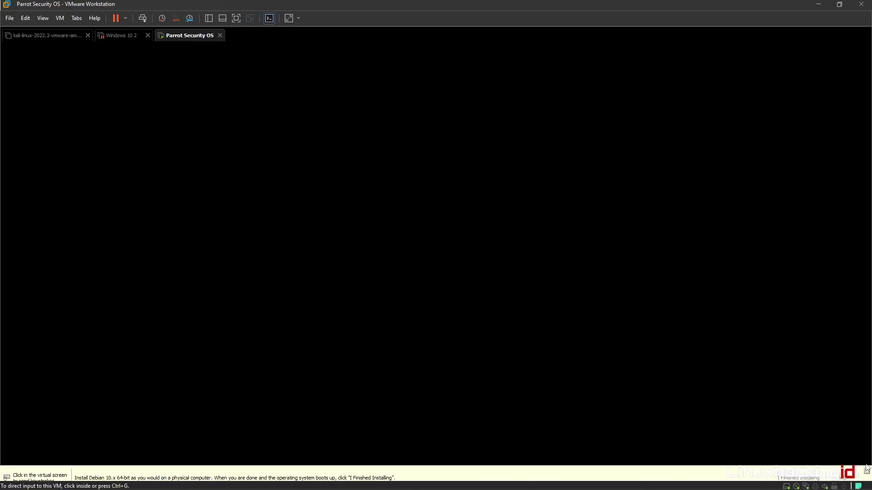
click(386, 243)
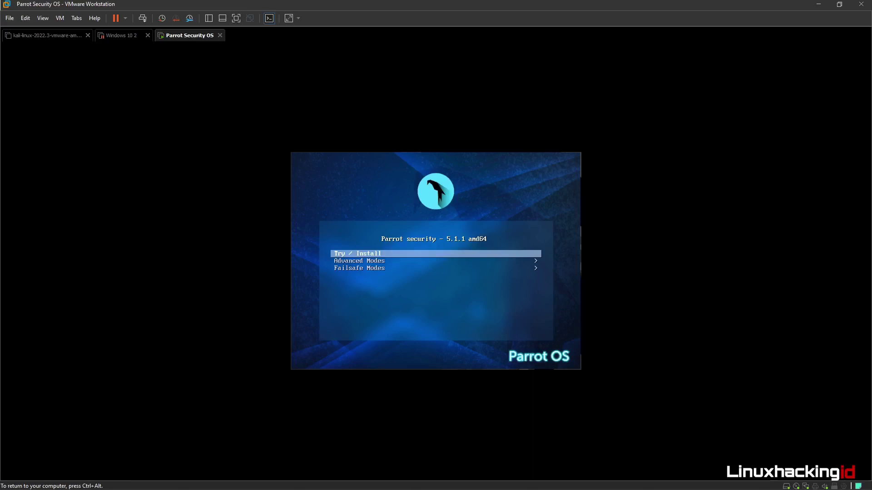
key(Return)
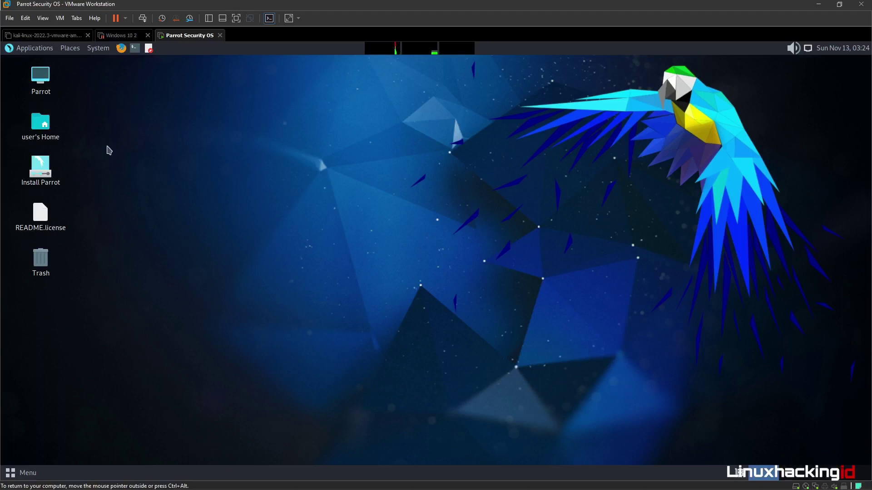
Step: Launch the Parrot installer from the live desktop and accept American English, the New York time zone and the default English (US) keyboard
drag(113, 138, 16, 203)
click(157, 160)
click(47, 183)
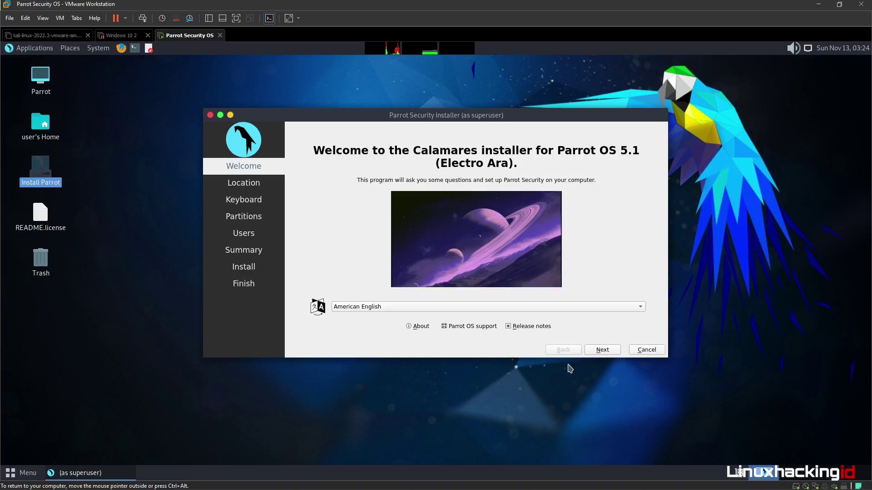
click(607, 354)
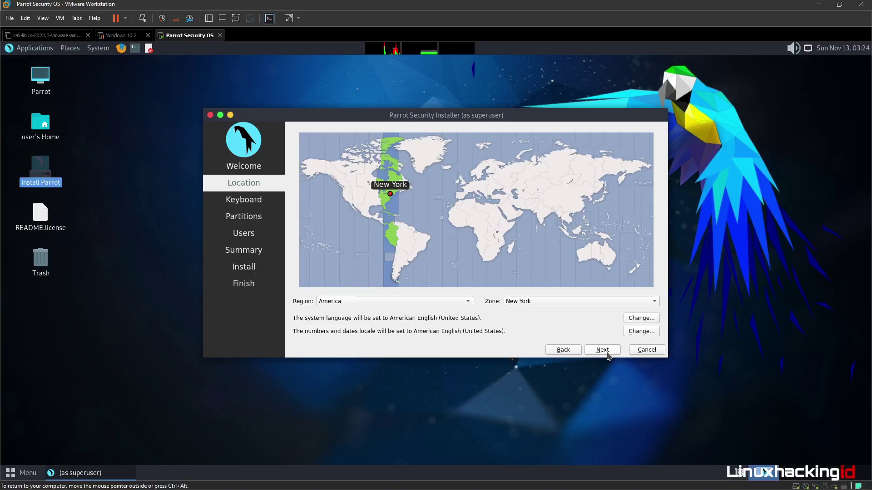
click(608, 354)
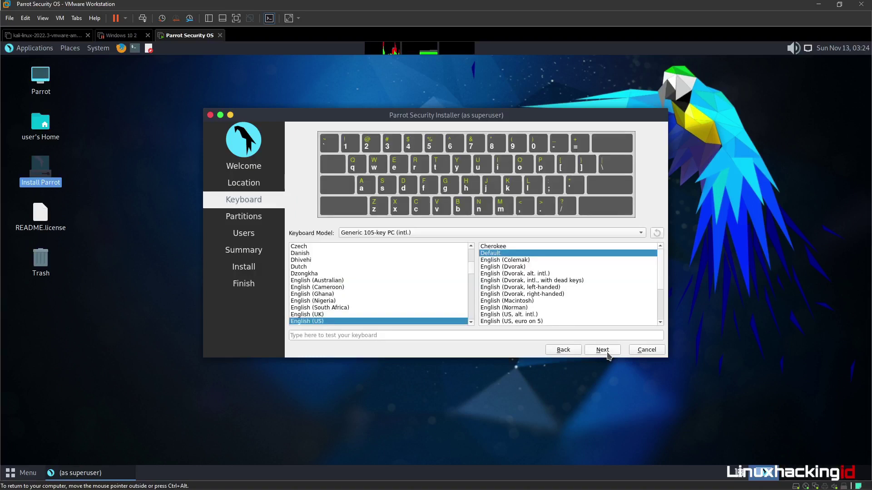
click(608, 354)
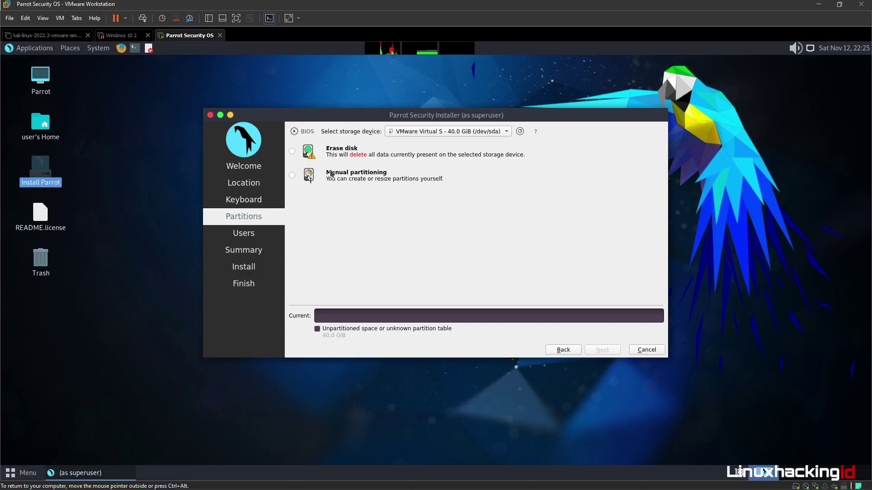
Step: Choose to erase the 40 GiB VMware virtual disk with No Swap for the installation, and accept the partitioning
click(292, 152)
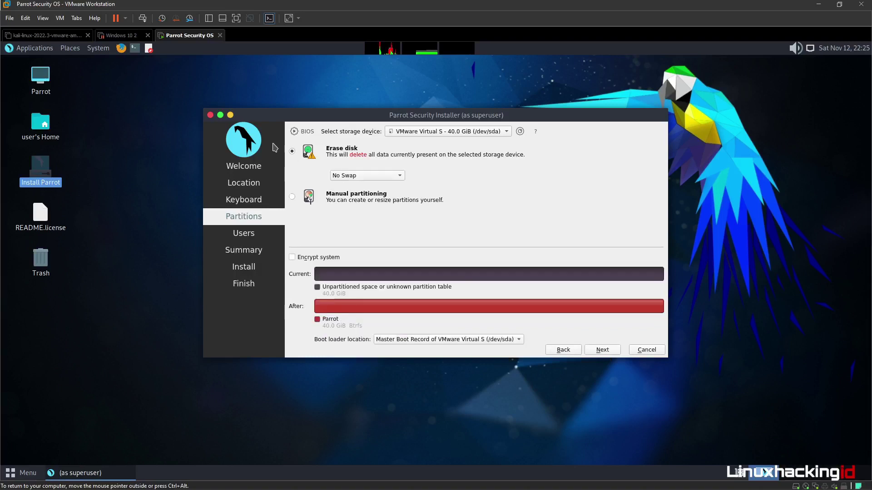
click(367, 175)
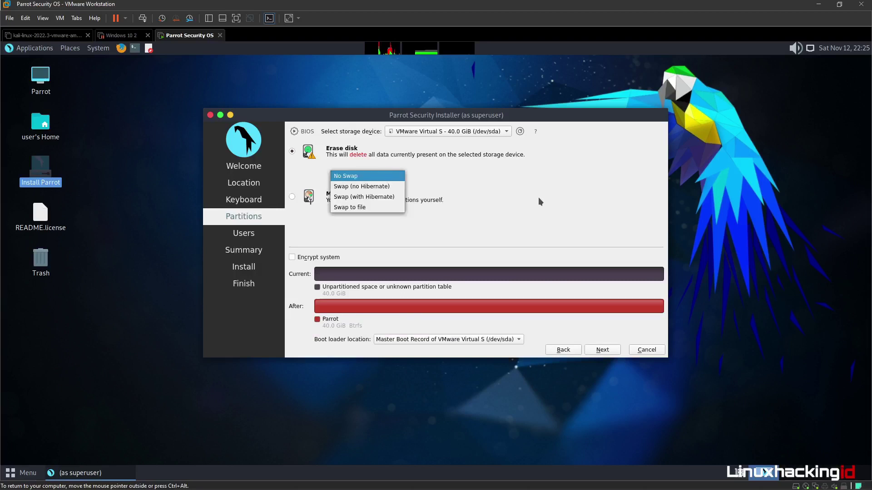
click(553, 200)
click(614, 354)
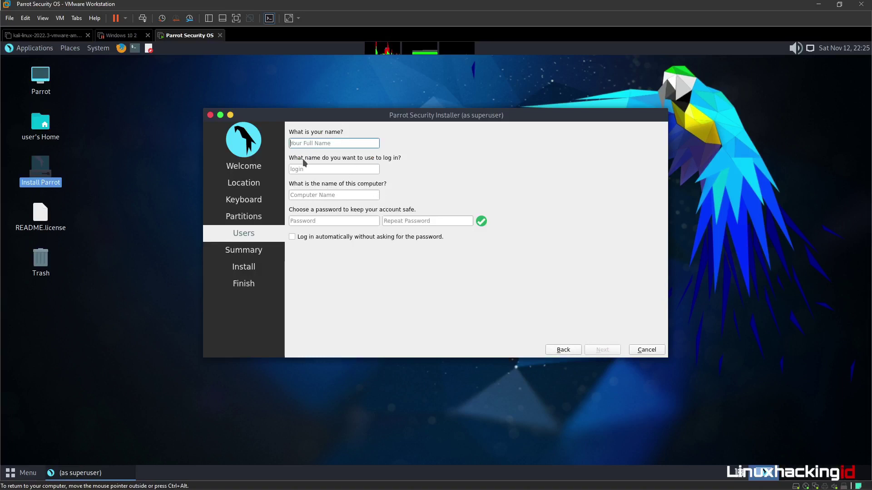
Step: Enter zsecurity as the name for the new account and set the computer name to linuxhackingid
text(zse)
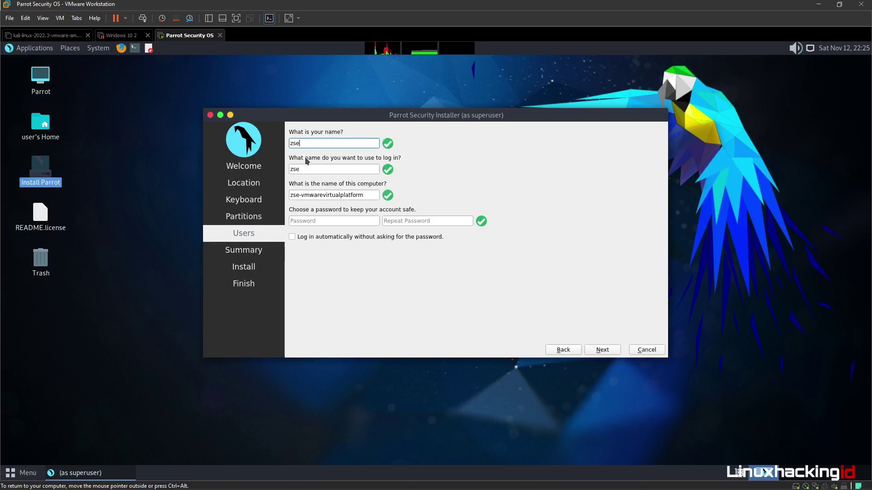
text(curity)
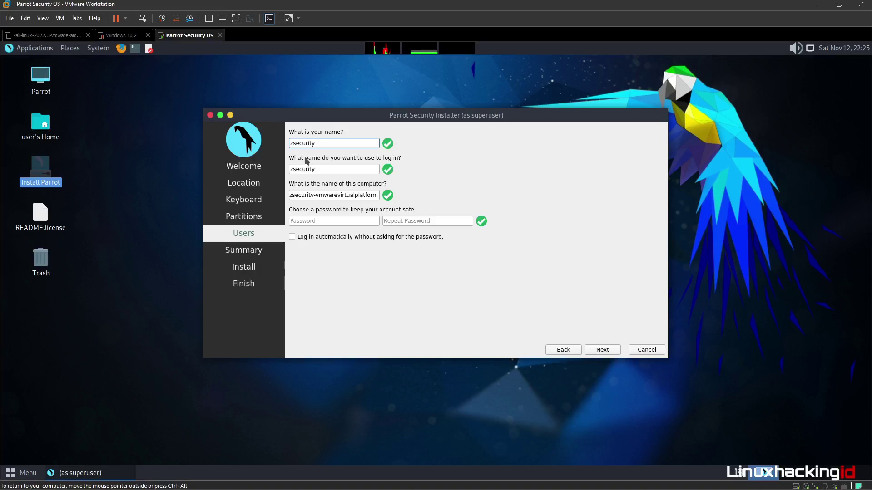
click(347, 194)
triple_click(348, 193)
text(liu)
text(nuxhackkn)
key(BackSpace)
key(BackSpace)
text(ingid)
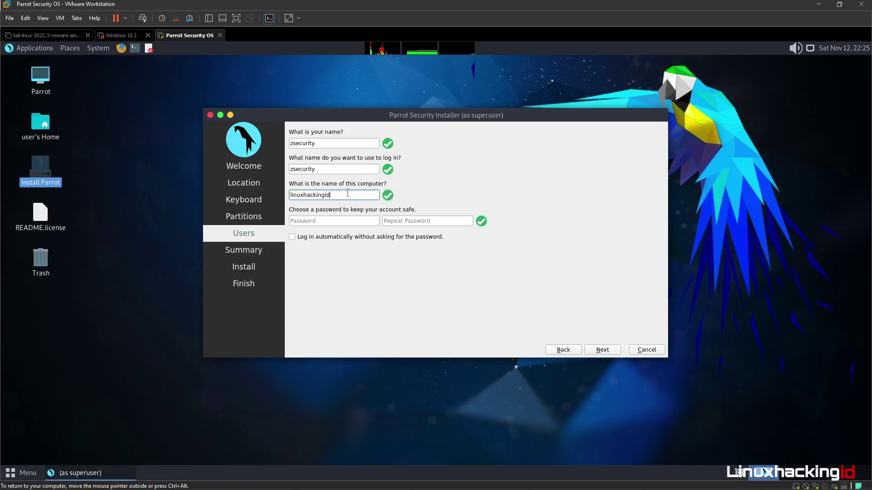
Step: Open a terminal beside the installer and compare its user and host prompt with the account and computer names entered
click(135, 48)
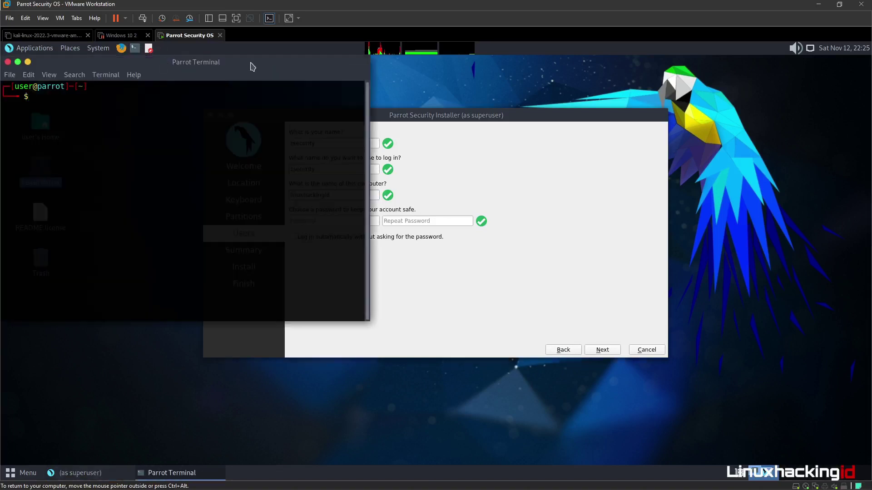
drag(287, 60, 750, 142)
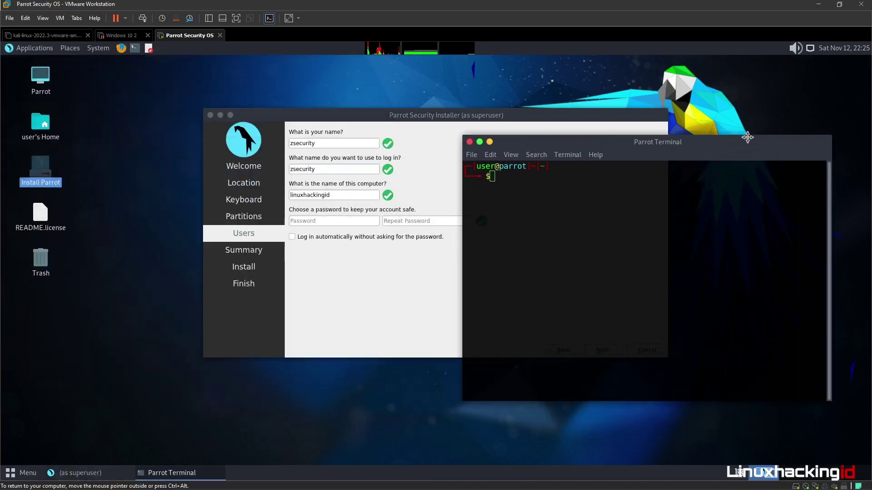
drag(365, 144, 289, 143)
click(617, 179)
drag(495, 166, 477, 166)
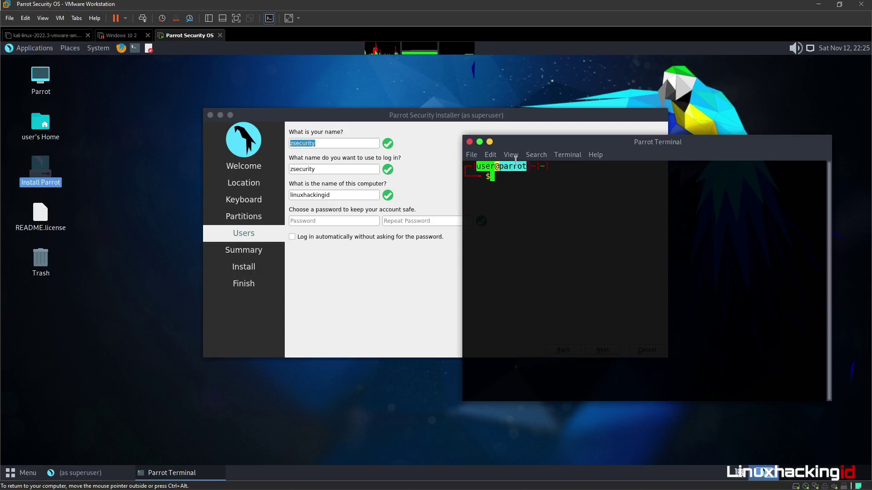
click(499, 167)
drag(499, 167, 526, 166)
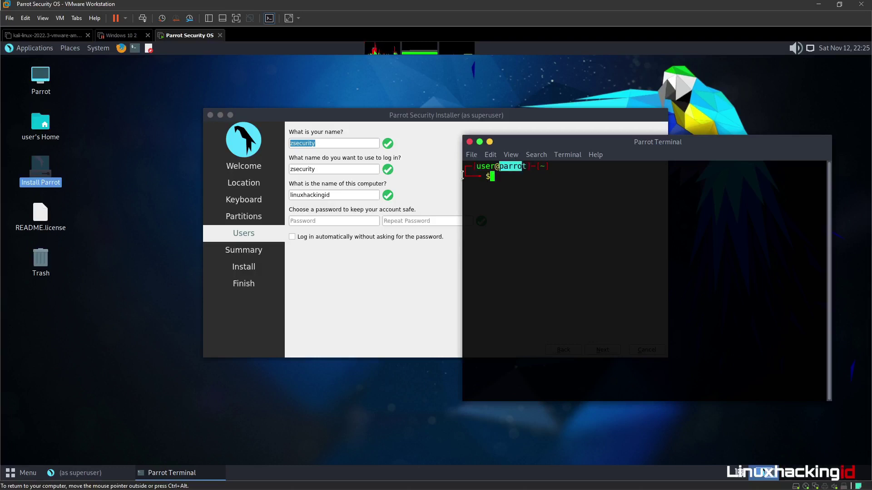
drag(329, 195, 275, 198)
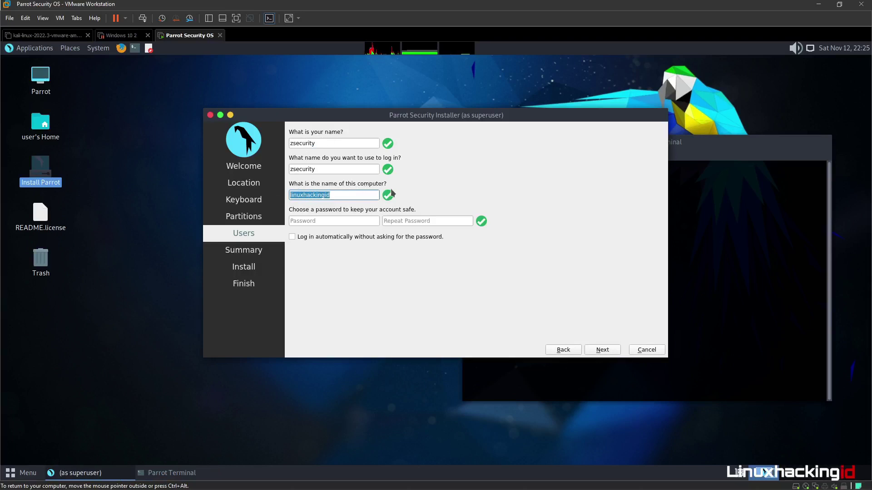
key(alt+Tab)
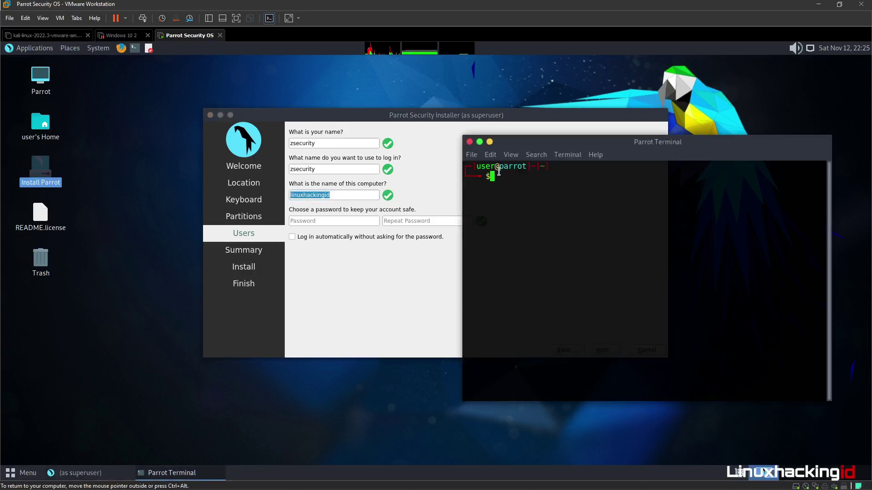
triple_click(499, 170)
click(502, 168)
key(alt+Tab)
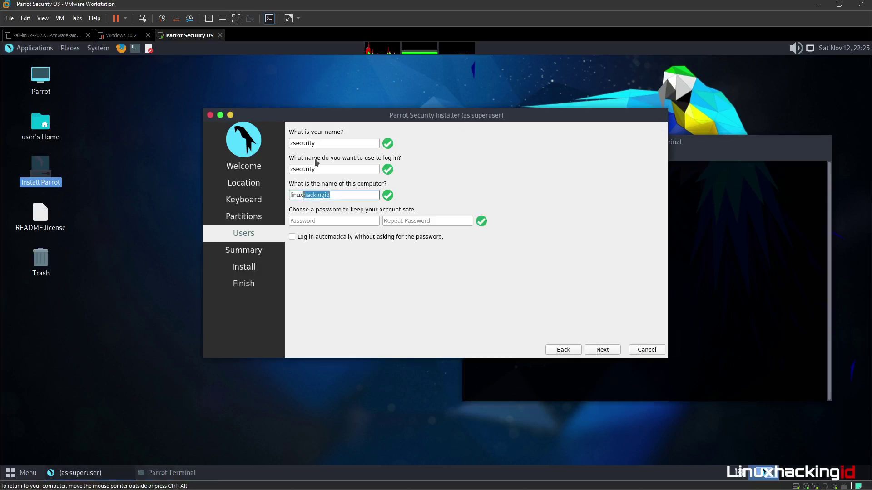
click(782, 205)
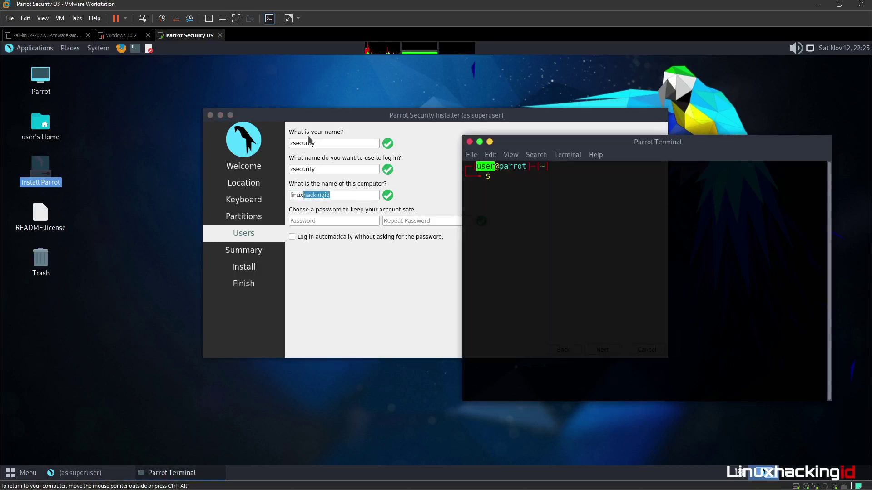
click(369, 312)
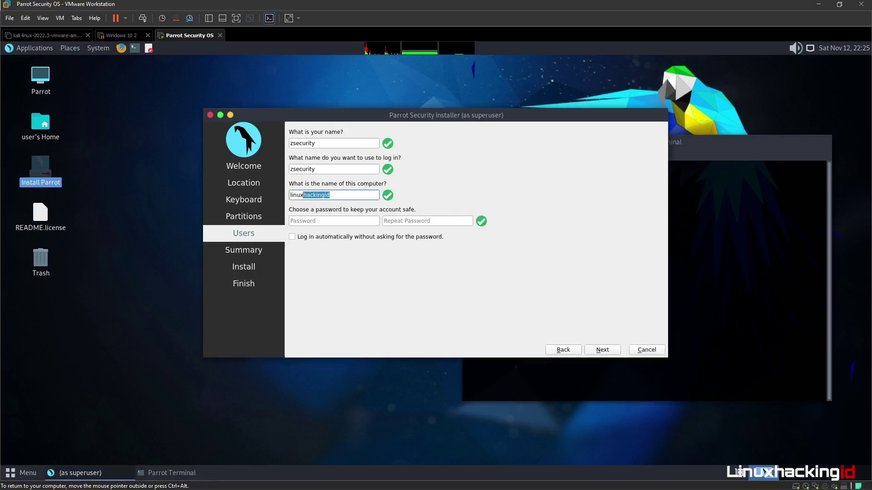
Step: Enter the account password and repeat it in the confirmation field
click(320, 223)
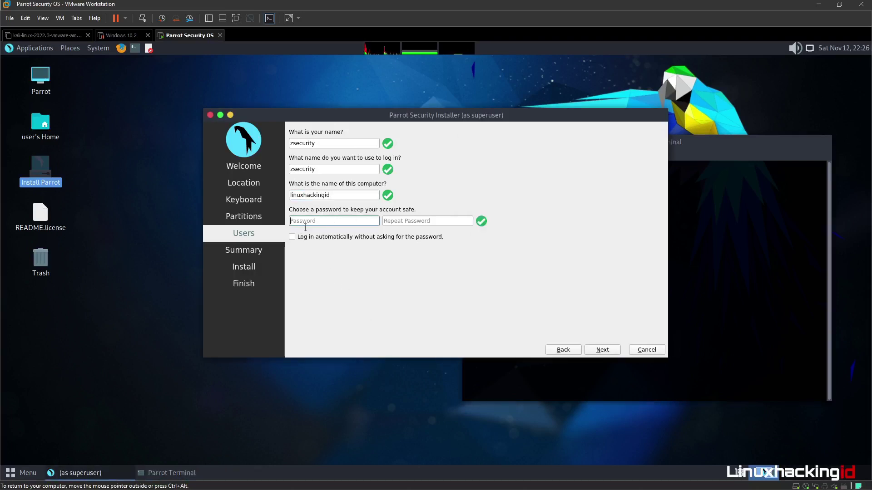
text(********)
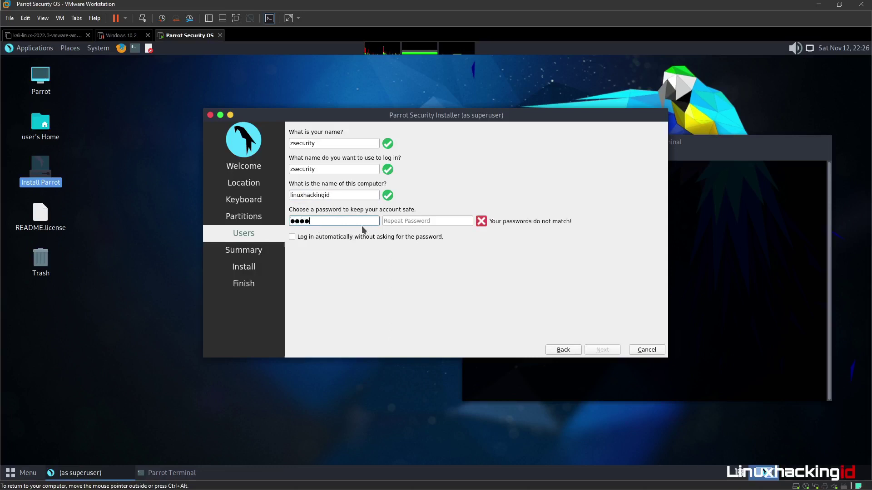
key(BackSpace)
key(BackSpace)
key(BackSpace)
key(BackSpace)
key(BackSpace)
key(BackSpace)
key(BackSpace)
key(BackSpace)
text(********)
key(Tab)
text(********)
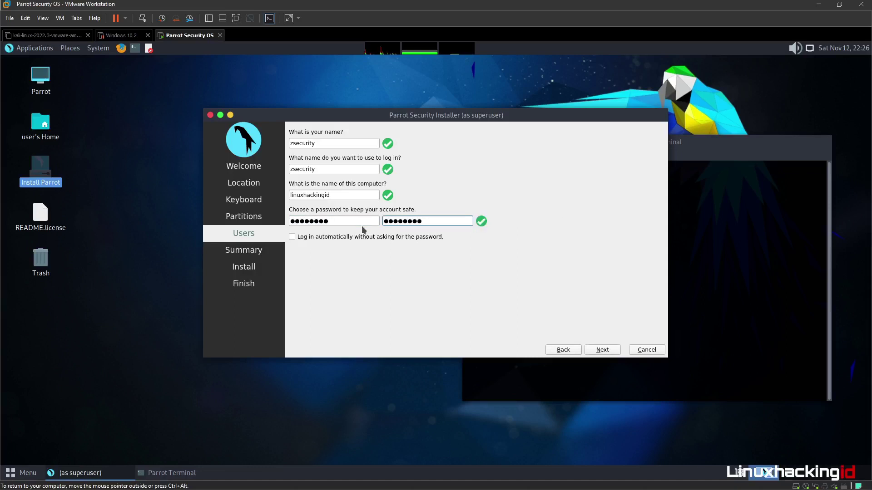
Step: Accept the user settings and installation summary, and start installing Parrot OS by confirming the disk changes
click(604, 348)
click(603, 371)
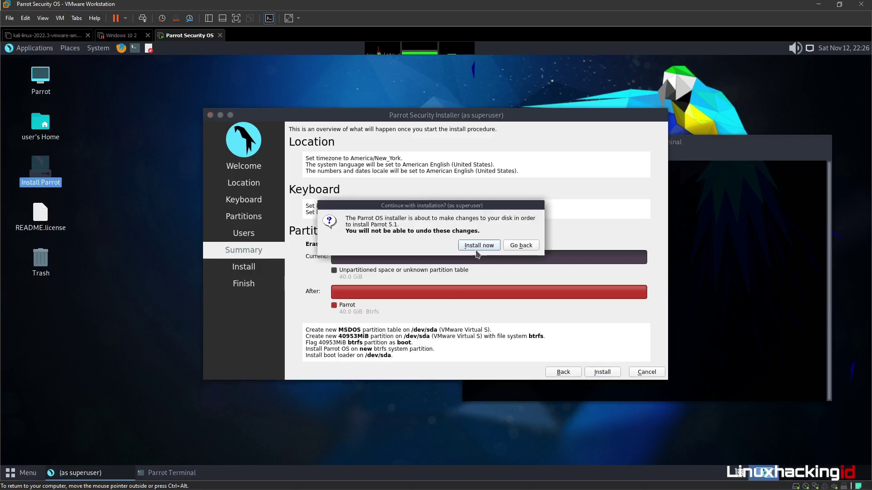
click(477, 250)
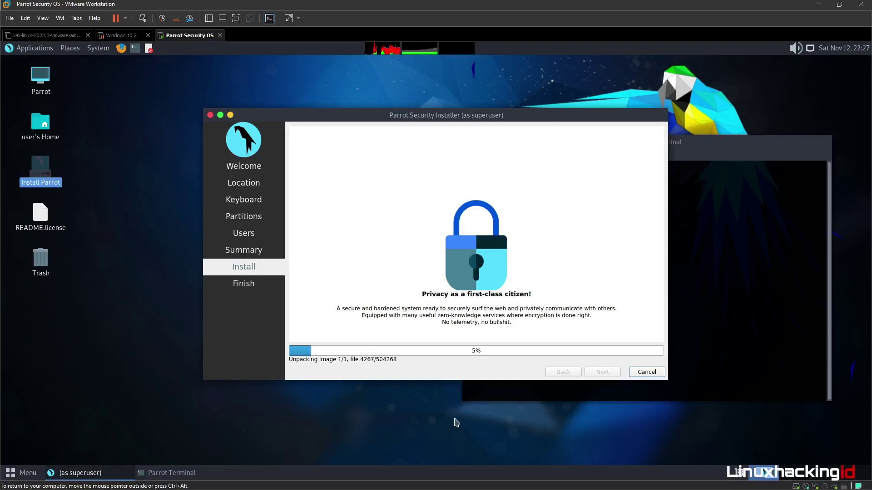
click(62, 18)
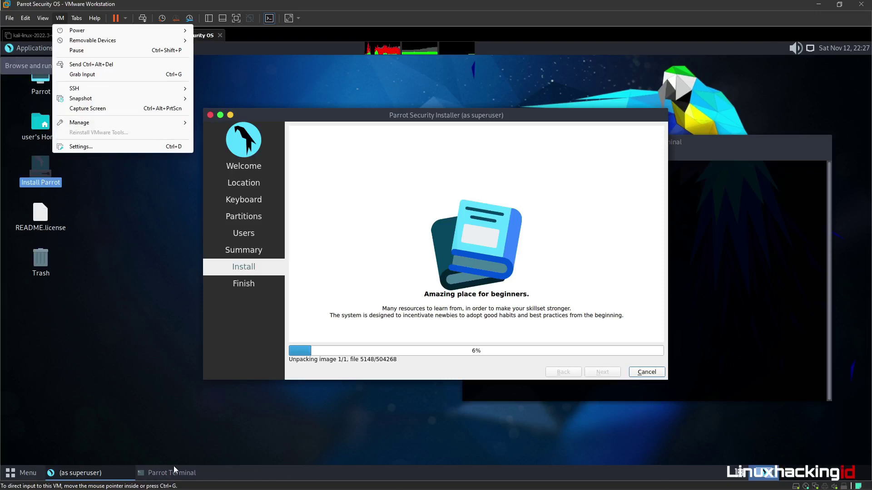
mouse_move(10, 18)
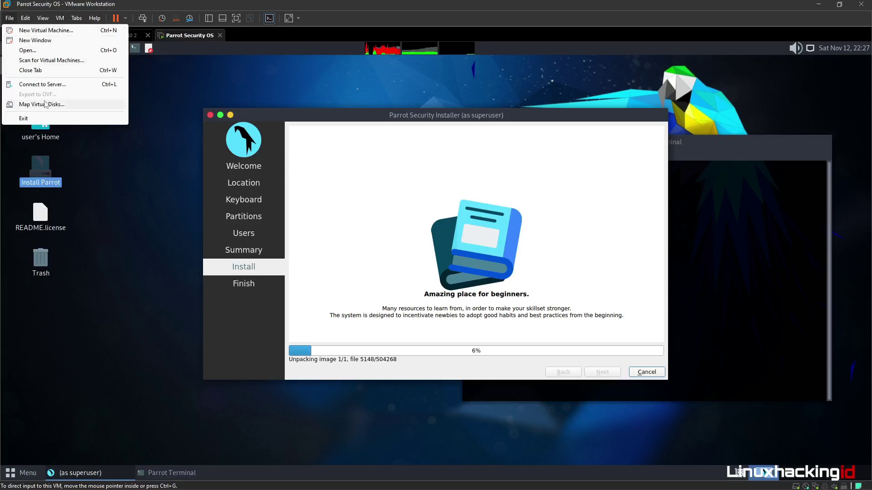
mouse_move(59, 17)
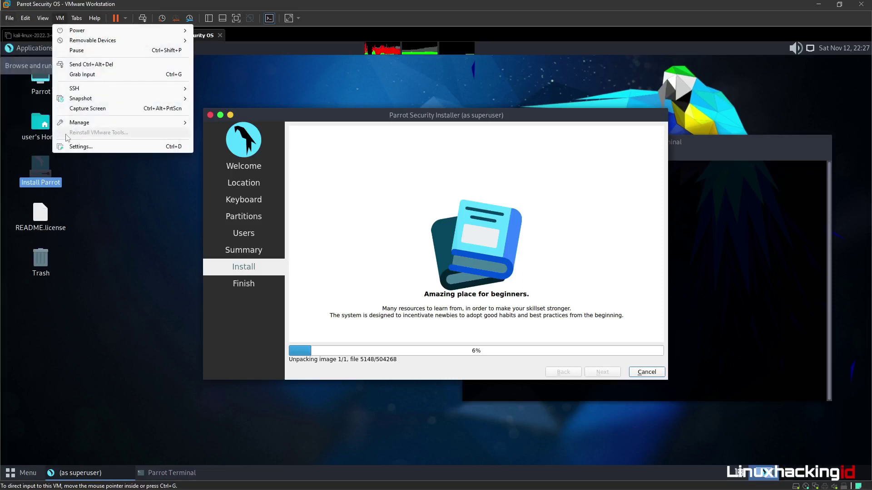
click(284, 84)
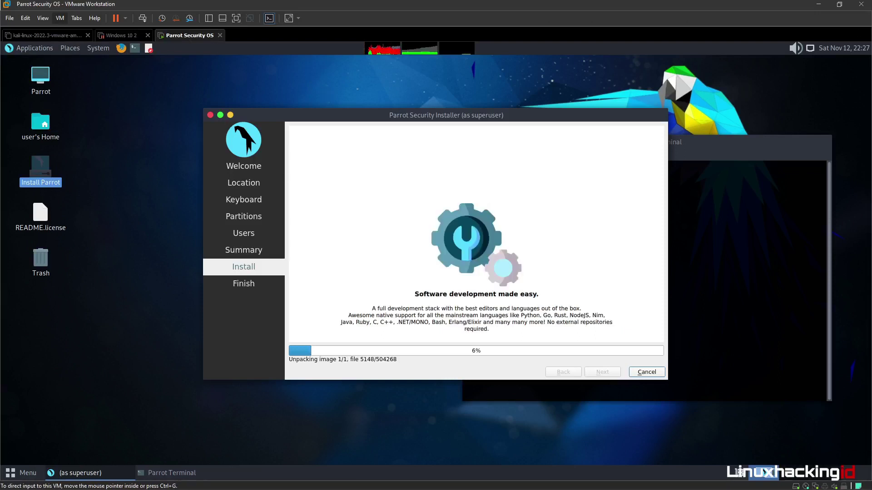
Step: Browse the live system's application categories, including Games, Administration and Preferences, and look through the list of Pentesting tools
click(20, 475)
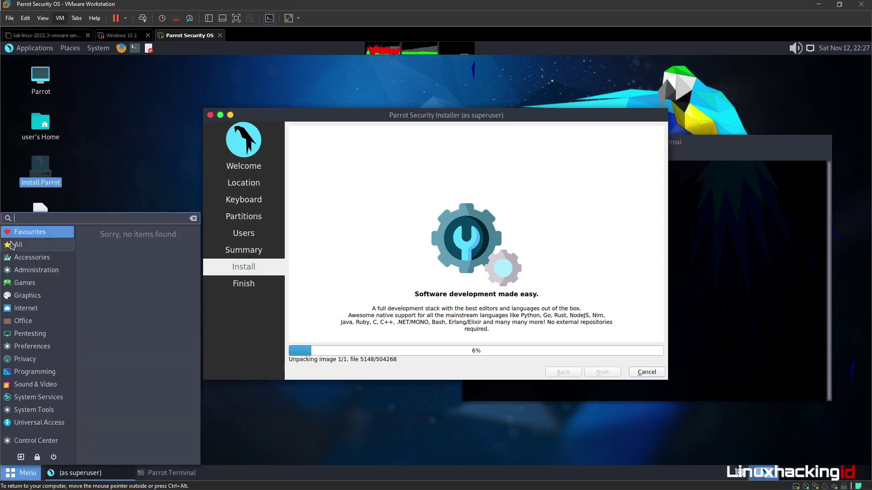
click(20, 284)
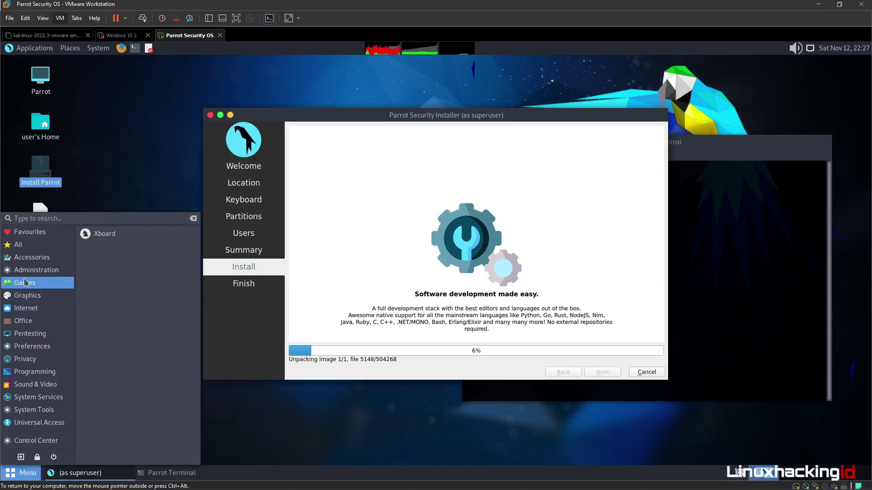
click(27, 270)
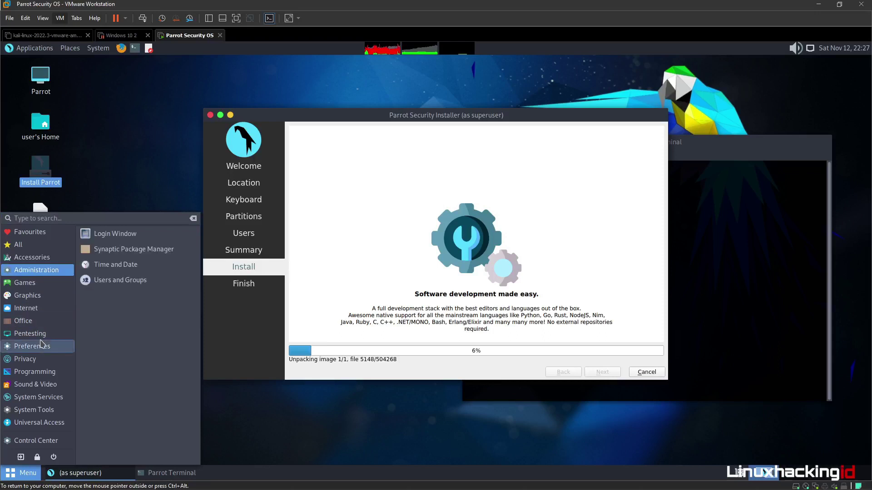
click(42, 346)
click(43, 335)
scroll(112, 281, down, 15)
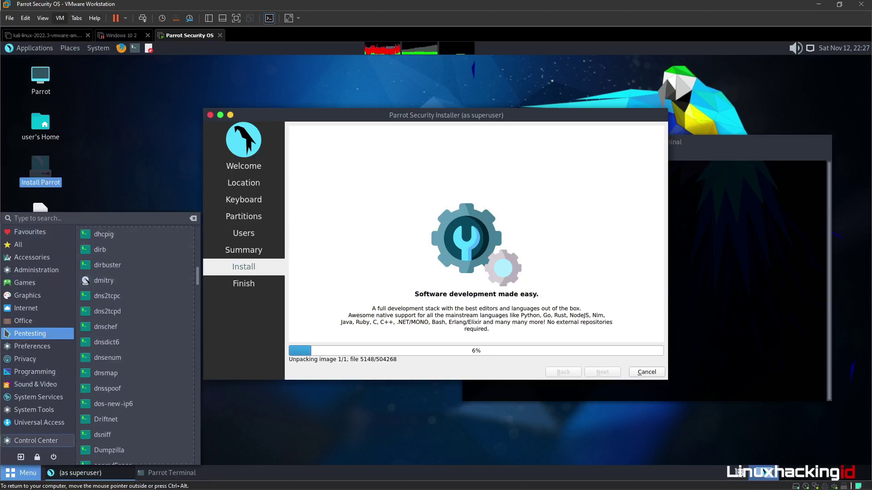
click(46, 91)
Step: Examine the grouped Pentesting tools, including Information Gathering, Digital Forensics, Reverse Engineering, Sniffing & Spoofing and Web Application Analysis
click(35, 48)
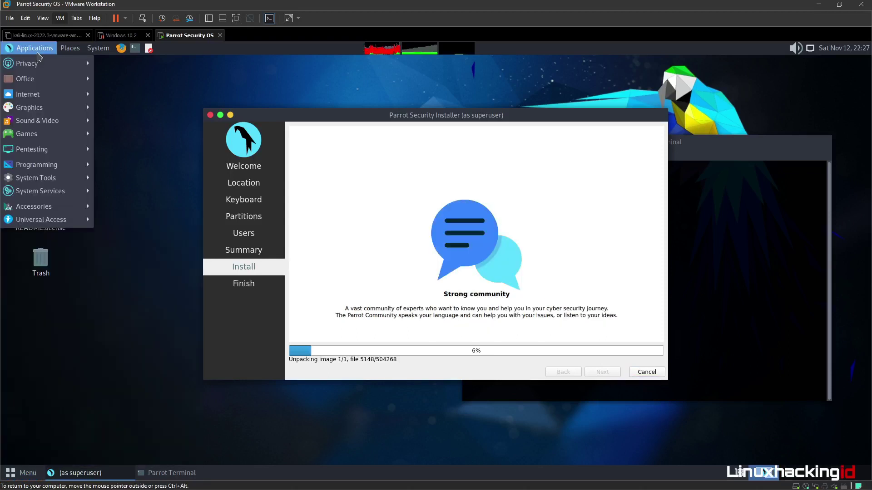
mouse_move(61, 155)
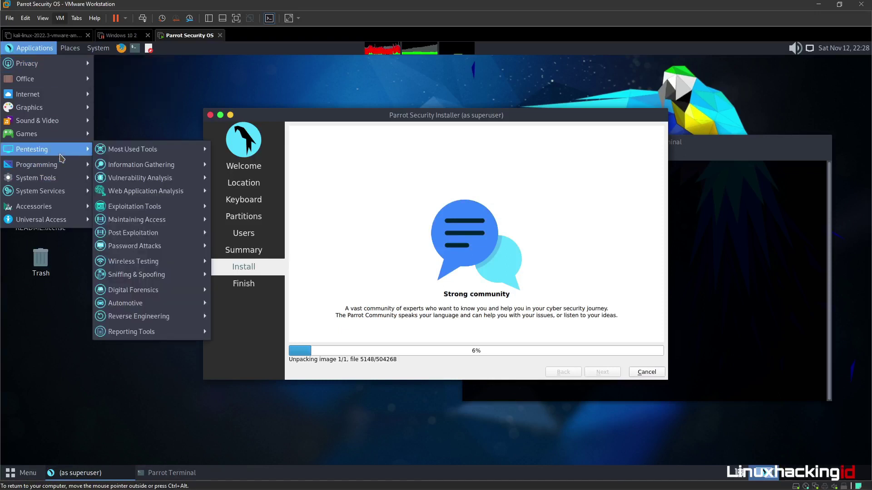
mouse_move(144, 154)
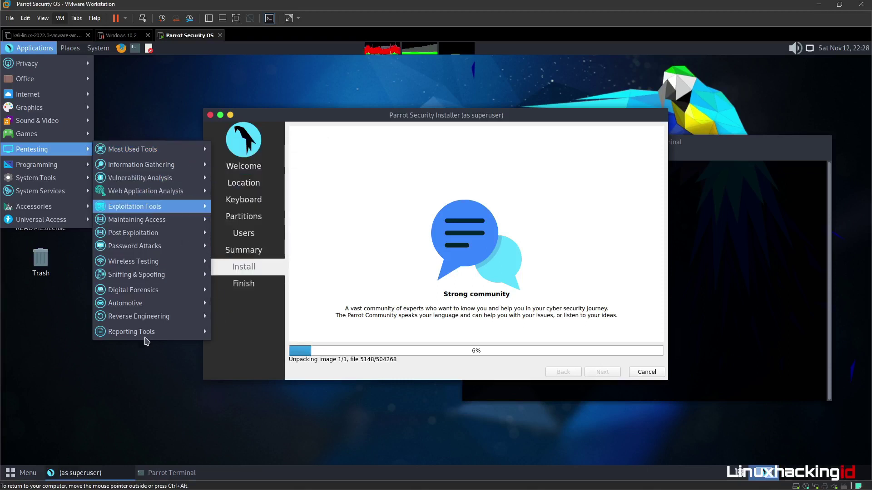
mouse_move(127, 279)
mouse_move(117, 164)
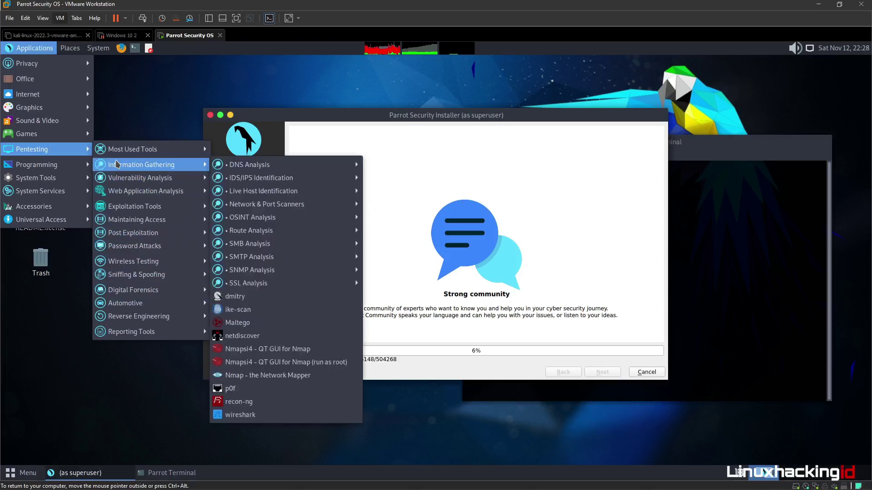
mouse_move(114, 250)
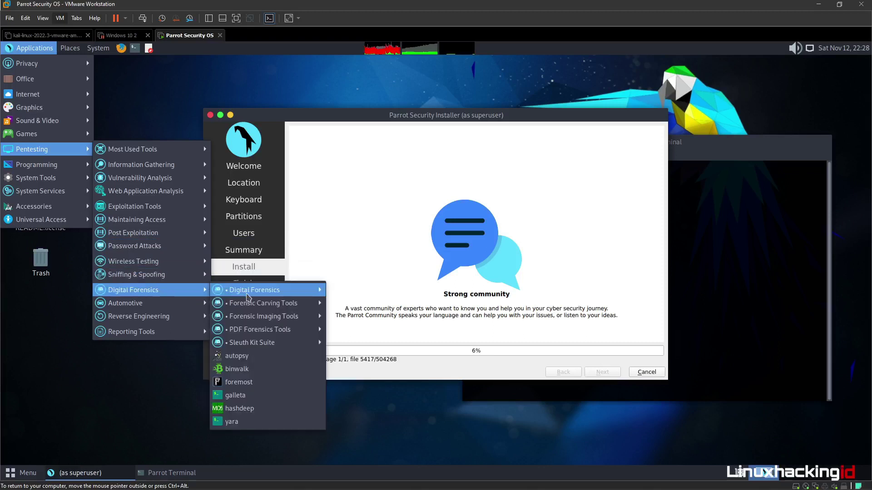
mouse_move(166, 317)
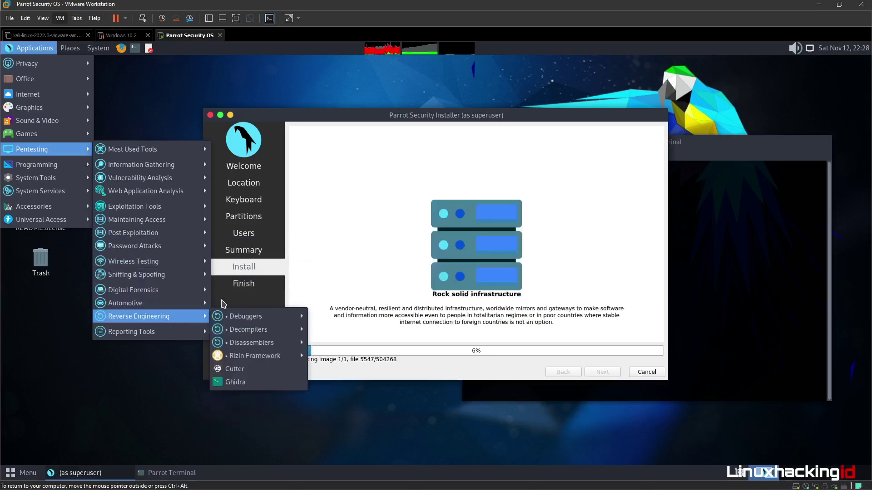
mouse_move(155, 335)
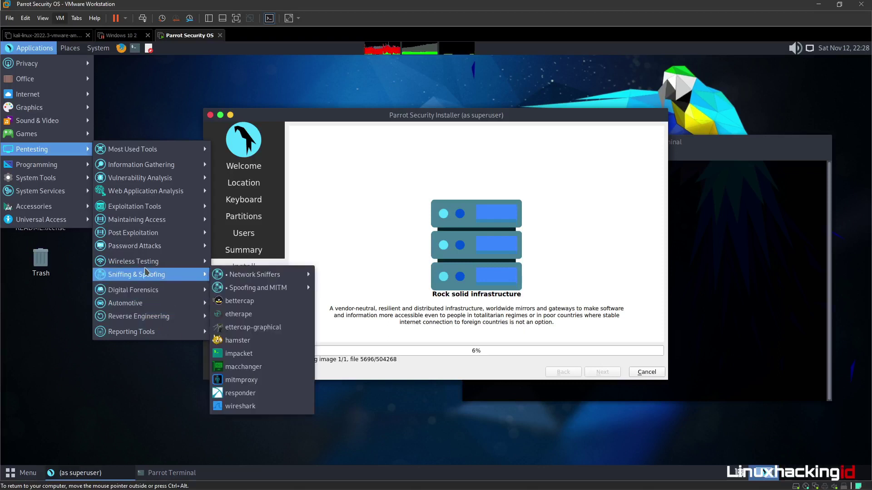
mouse_move(193, 193)
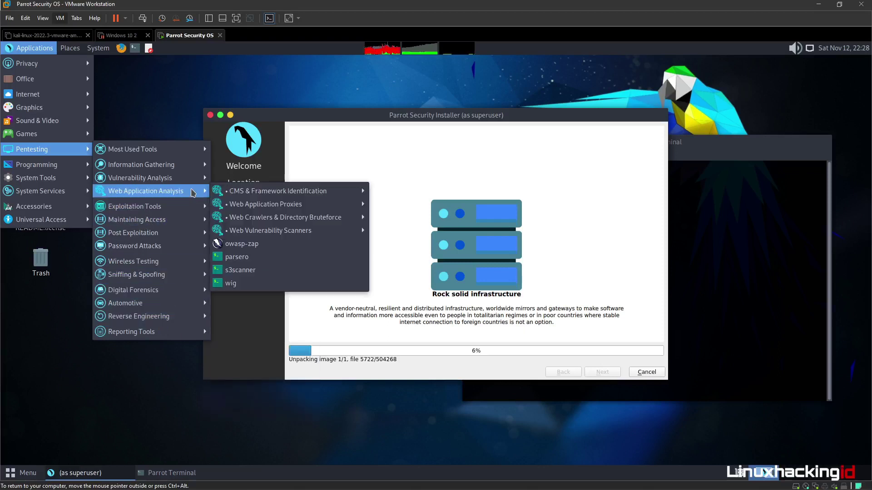
click(427, 164)
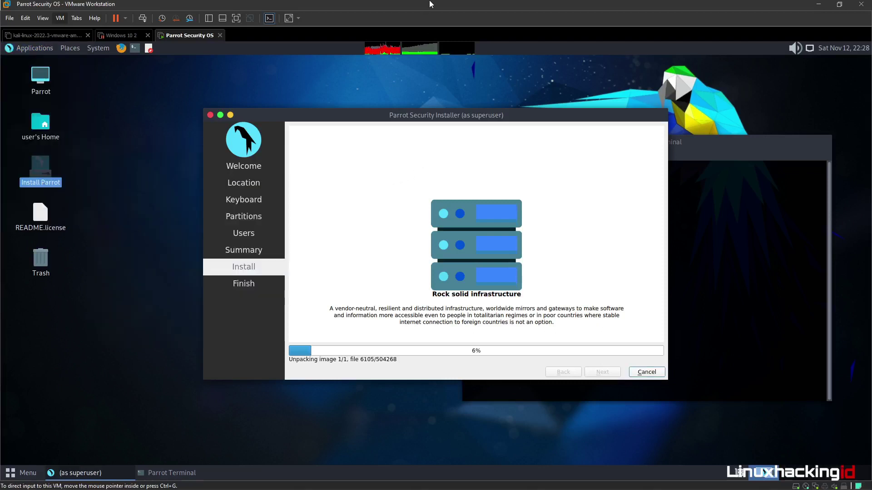
key(alt+Tab)
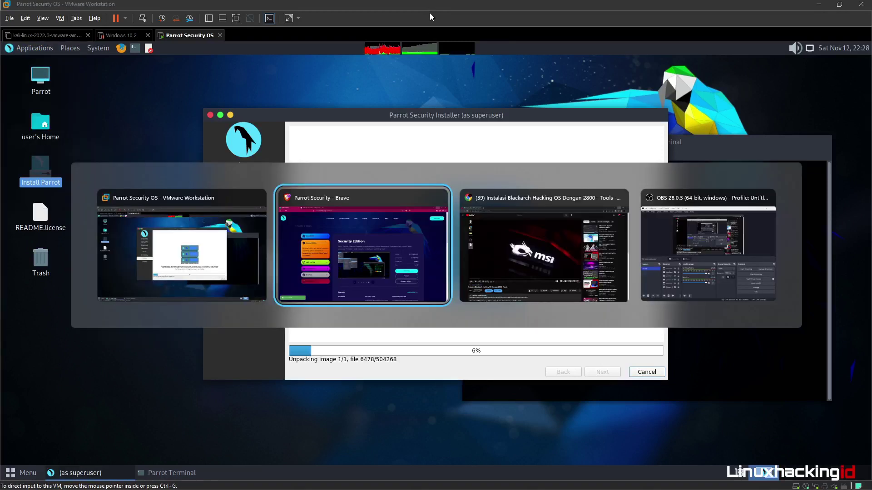
key(alt+Tab)
key(alt+Tab)
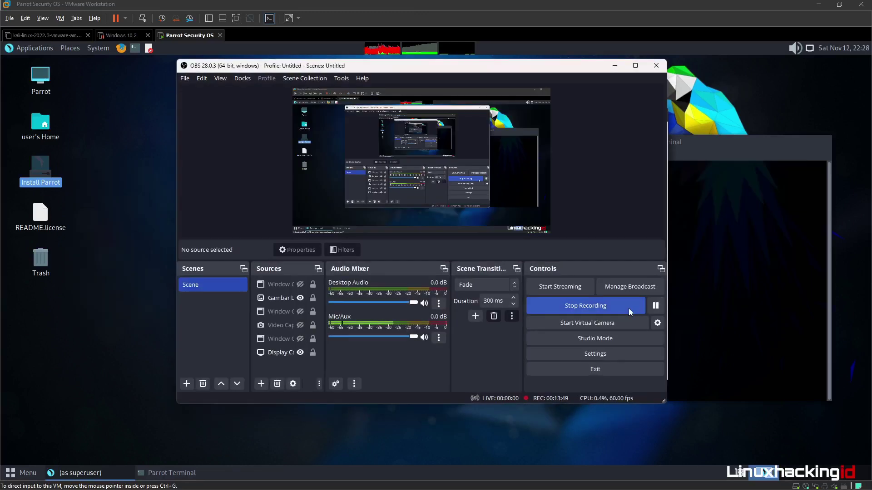